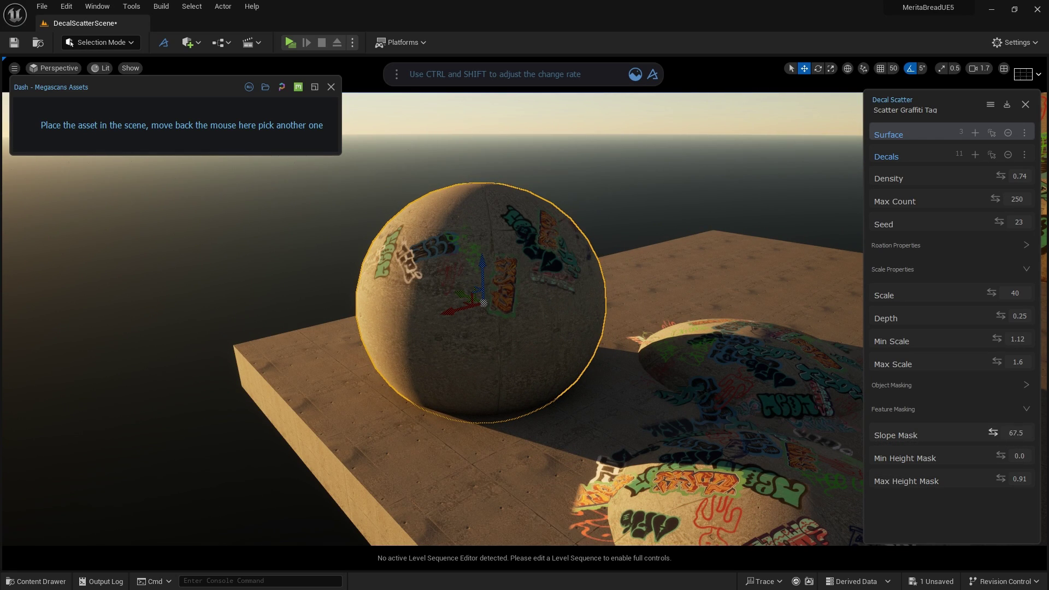
Set the graffiti scatter's slope mask to 180 and its max height mask to 1.0
text(180)
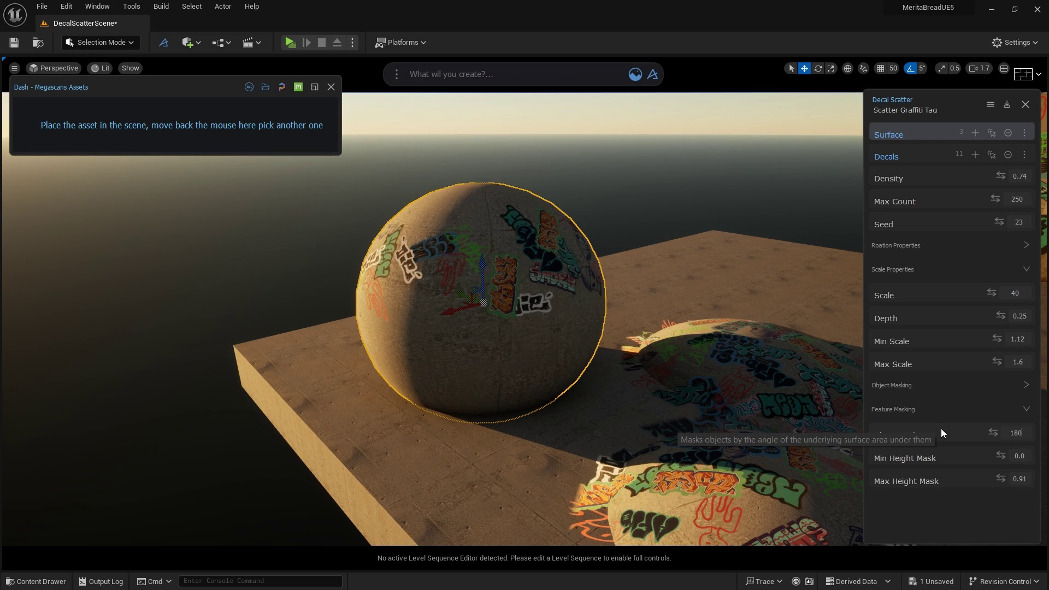
drag(1000, 478, 1005, 479)
right_drag(508, 343, 781, 391)
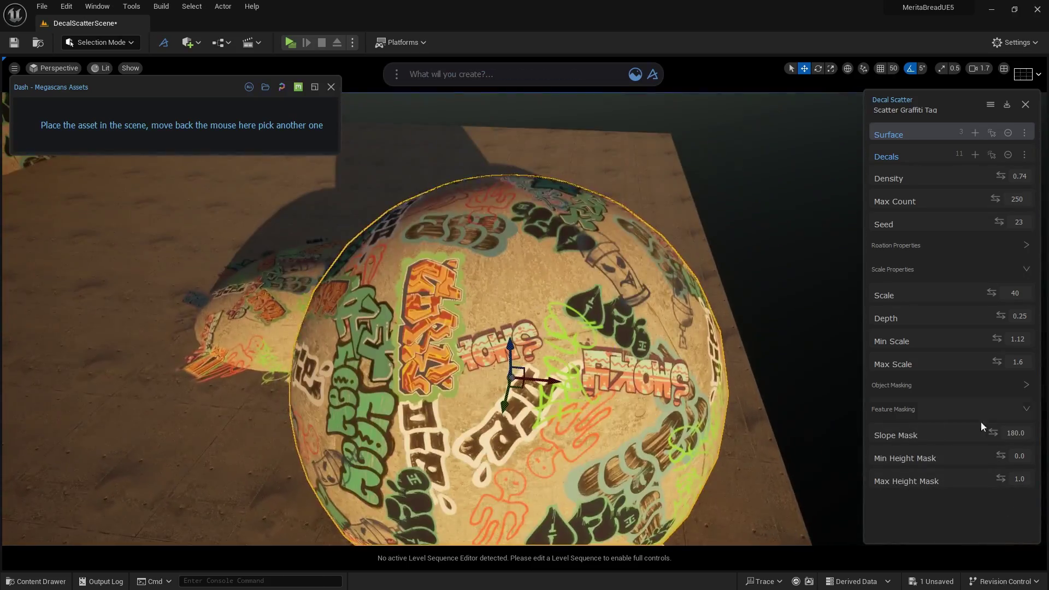
Lower the max height mask of the graffiti scatter on the sphere
drag(1001, 478, 997, 478)
right_drag(660, 436, 660, 383)
mouse_move(1001, 478)
mouse_down()
mouse_move(985, 478)
mouse_move(997, 479)
mouse_up()
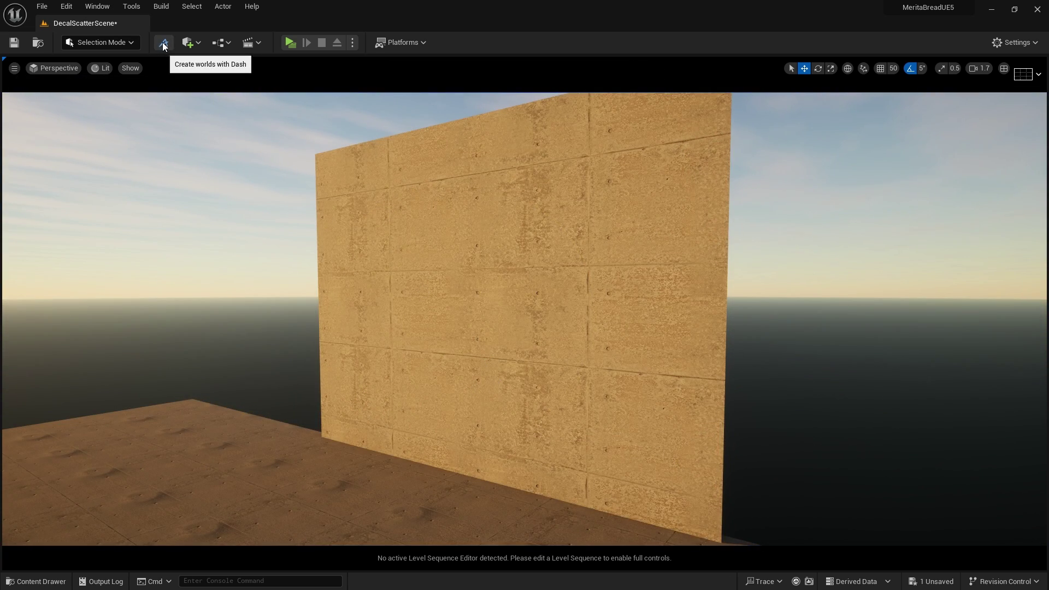
Launch the Dash bar above the viewport and open its content library
click(163, 44)
drag(656, 139, 656, 77)
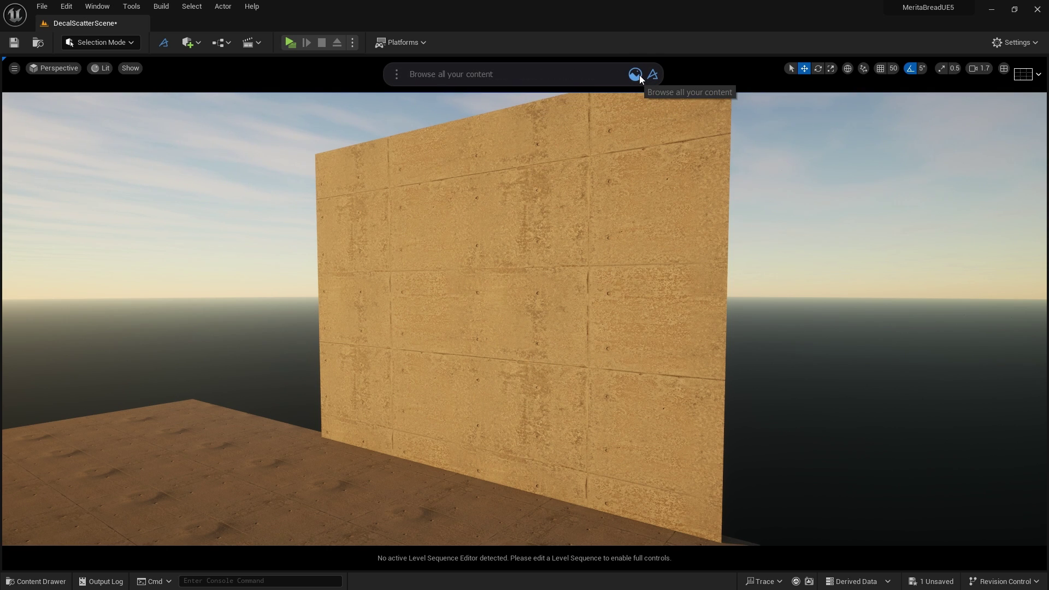
click(638, 74)
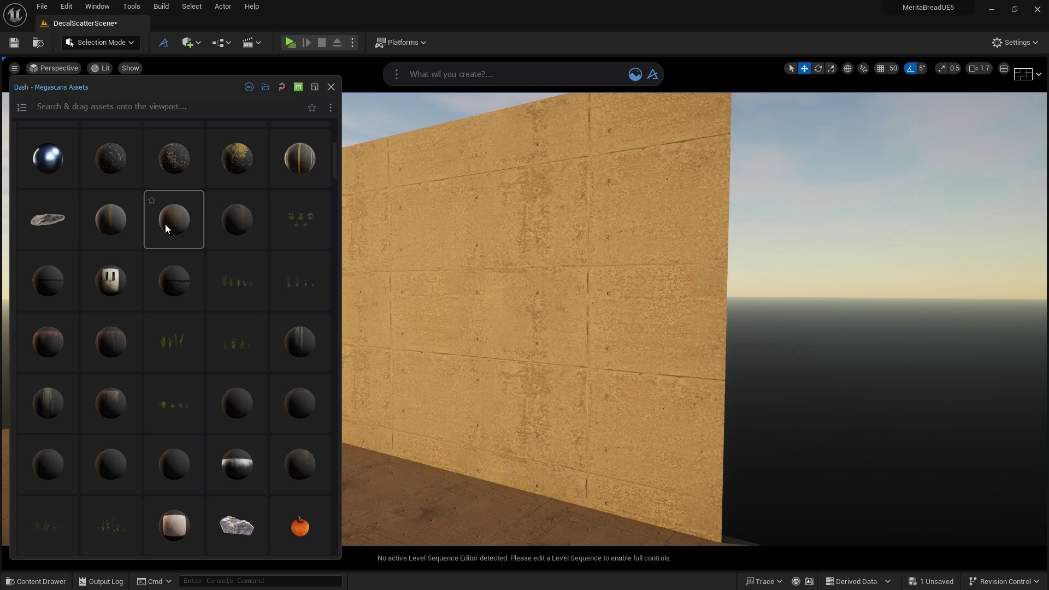
Try placing a brown surface decal on the concrete wall, scaling, moving and rotating it
drag(166, 228, 494, 317)
ctrl+right_drag(494, 317, 548, 330)
mouse_move(548, 330)
mouse_down()
mouse_move(550, 400)
mouse_move(546, 333)
mouse_move(591, 421)
mouse_move(711, 444)
mouse_move(557, 356)
mouse_up()
mouse_move(557, 355)
shift+right_down()
mouse_move(501, 376)
mouse_move(534, 382)
shift+right_up()
key(Escape)
Place a dripping rust stain decal along the upper part of the concrete wall
mouse_move(198, 262)
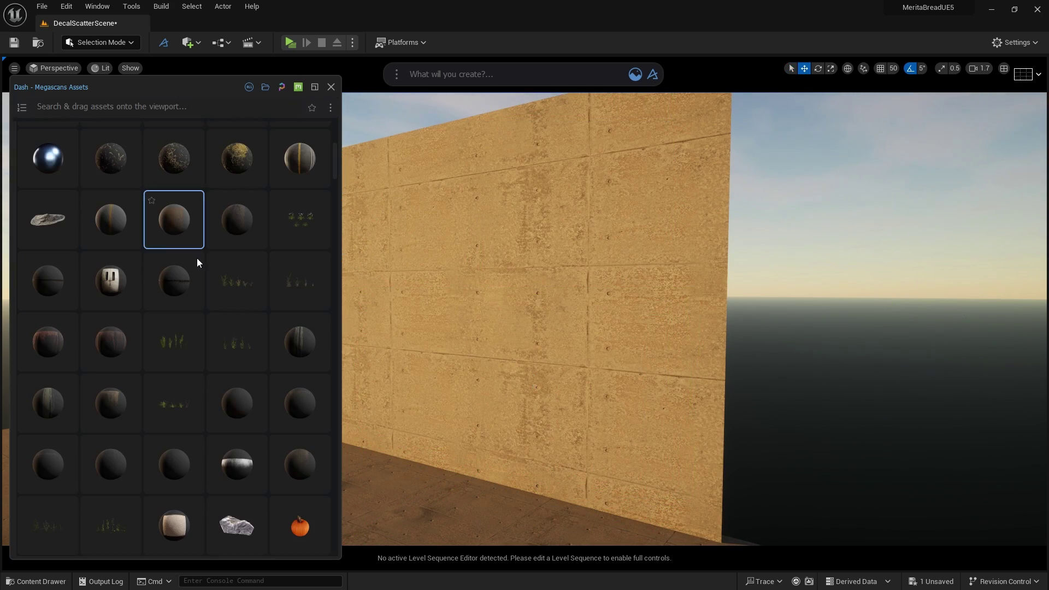
mouse_move(111, 341)
mouse_down()
mouse_move(521, 241)
mouse_move(707, 358)
mouse_move(587, 205)
mouse_move(833, 106)
mouse_move(550, 207)
mouse_move(631, 216)
mouse_up()
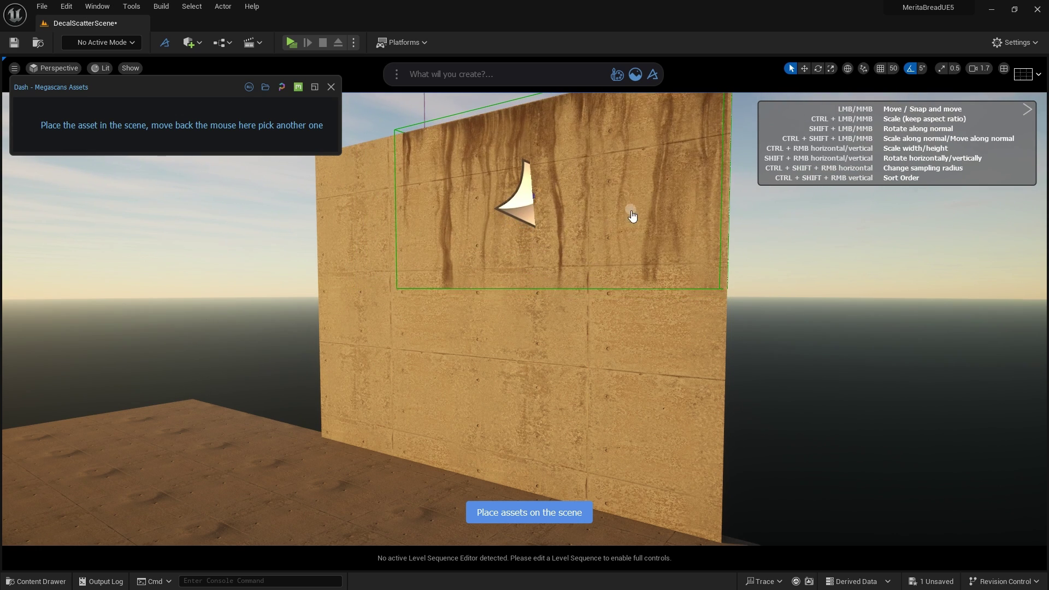
key(Escape)
Place the double-door decal on the wall beneath the stains and align it with the floor
mouse_move(175, 125)
drag(175, 327, 471, 403)
mouse_move(471, 404)
mouse_down()
mouse_move(663, 412)
mouse_move(487, 441)
mouse_move(481, 404)
mouse_up()
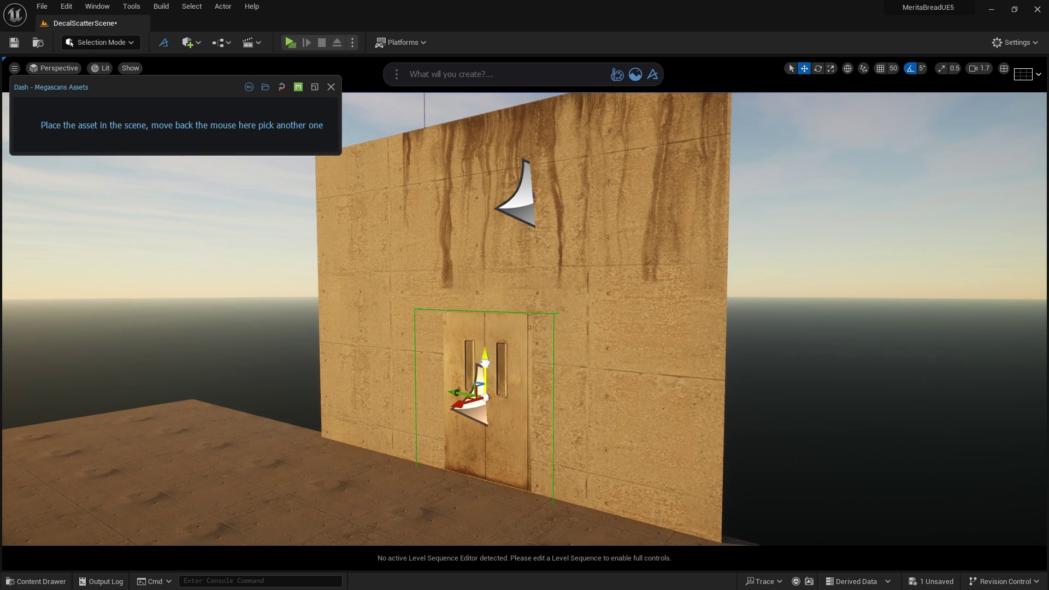
key(f)
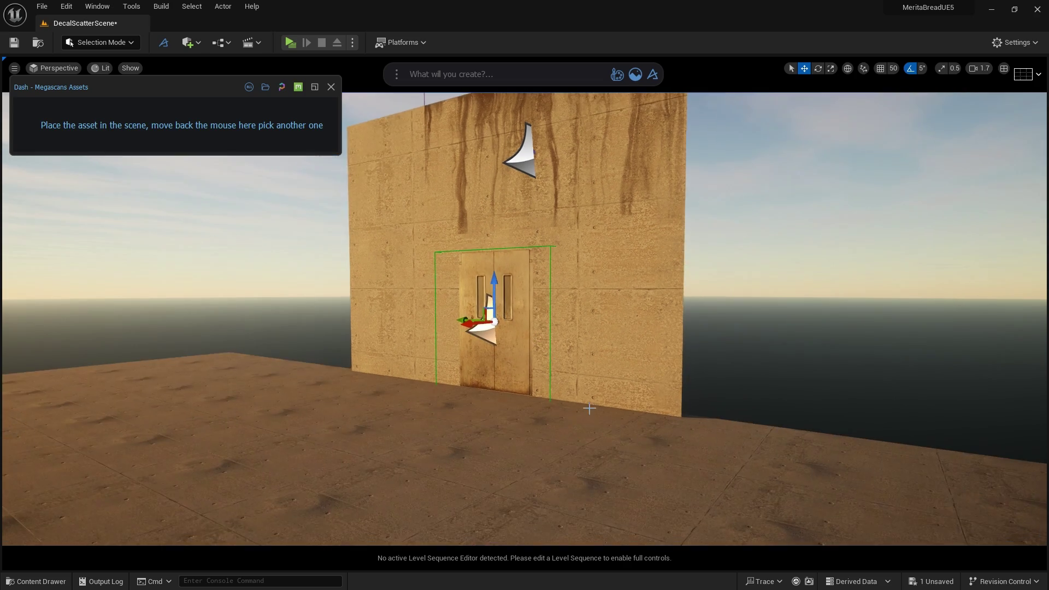
key(w)
right_drag(589, 408, 579, 388)
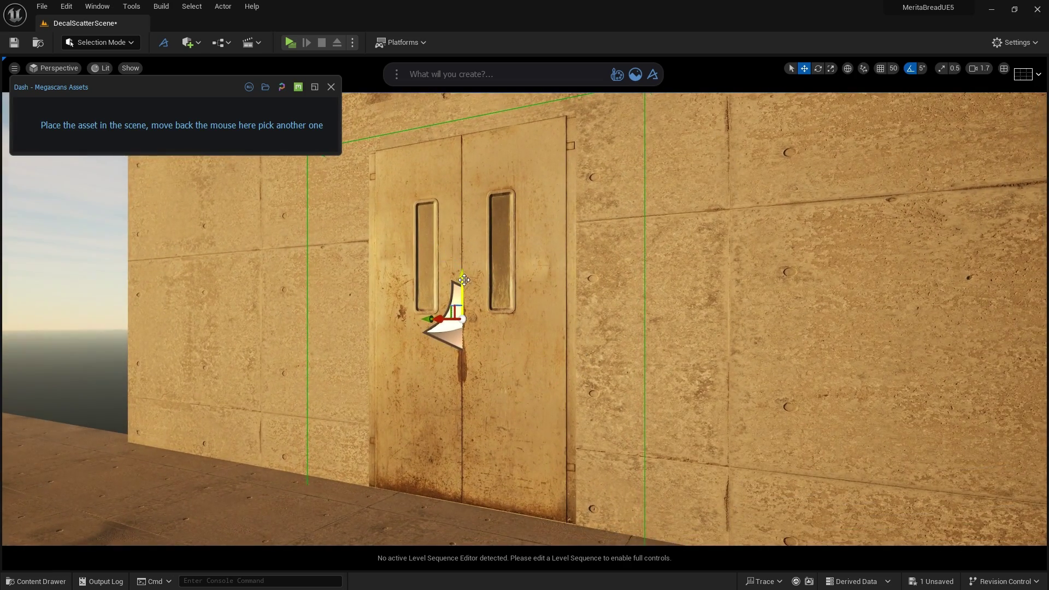
click(552, 332)
key(s)
right_drag(552, 333, 575, 352)
key(e)
key(g)
click(579, 346)
key(Escape)
key(d)
Search the asset library for "decal" and select all the graffiti decals together
mouse_move(200, 117)
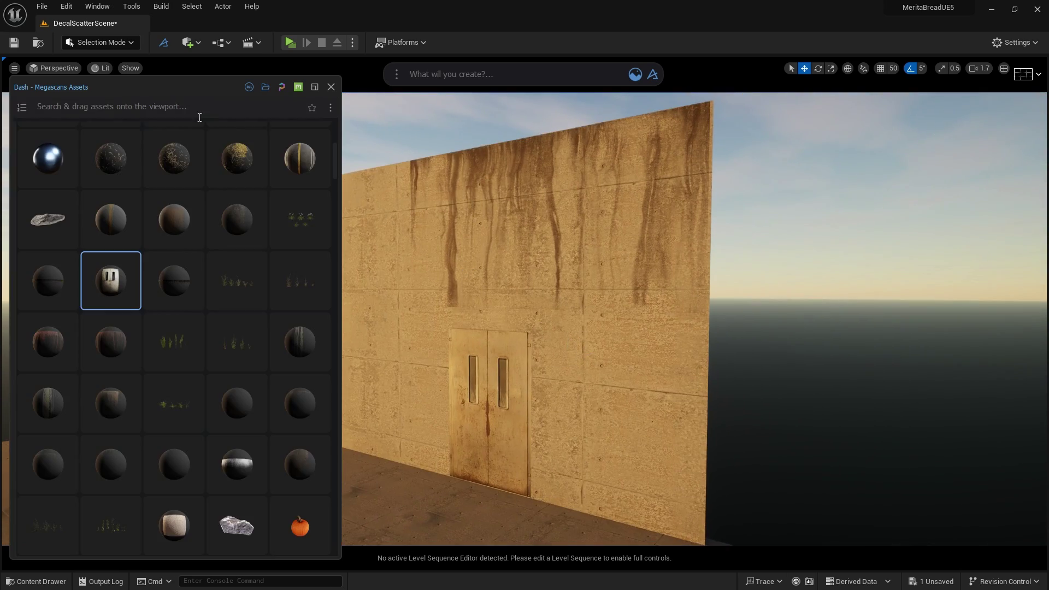
text(decal)
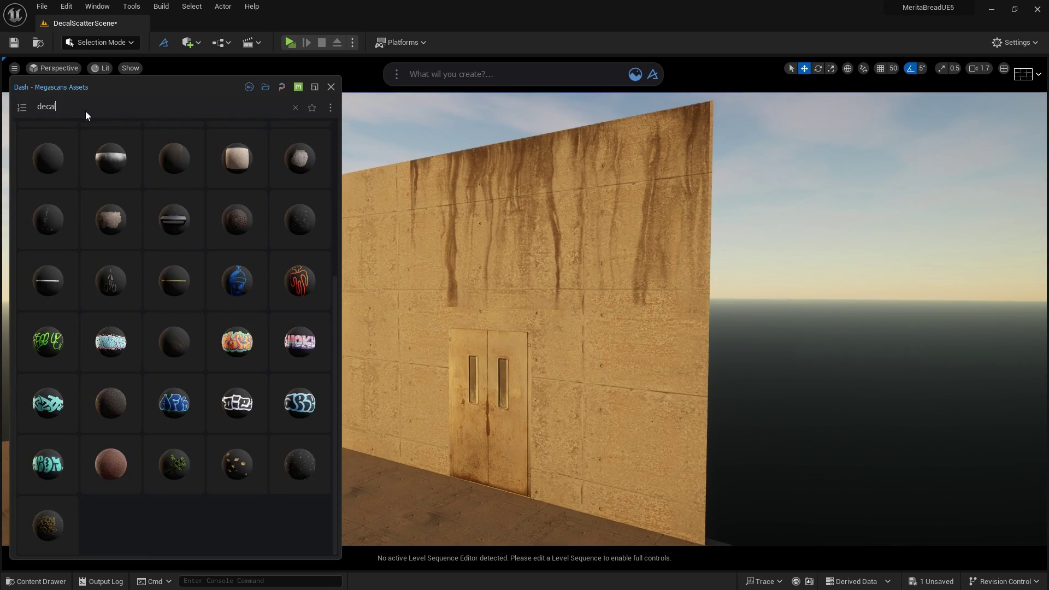
click(238, 286)
ctrl+click(287, 284)
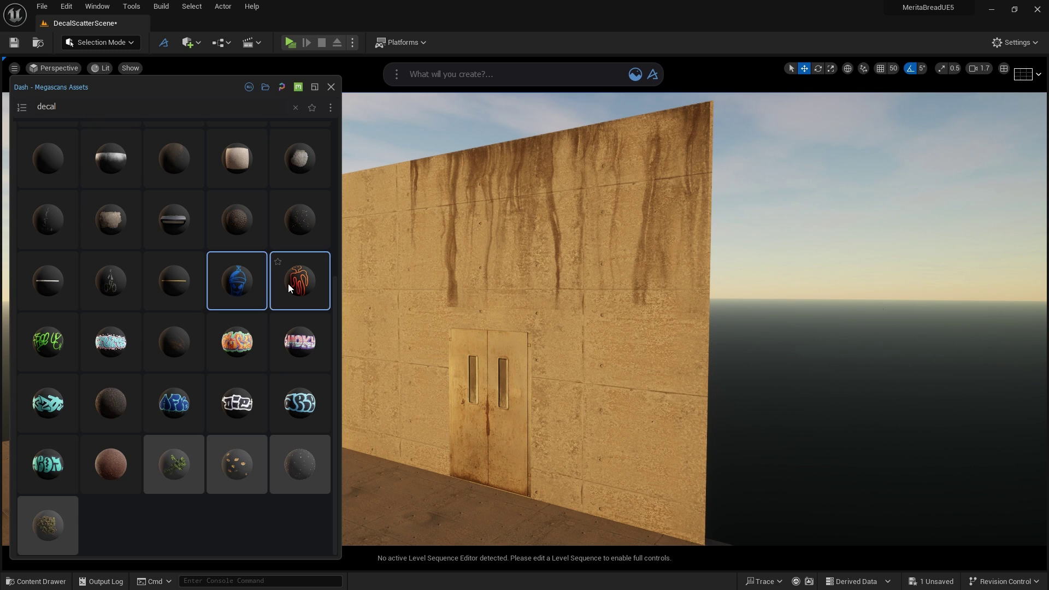
ctrl+click(38, 326)
ctrl+click(117, 351)
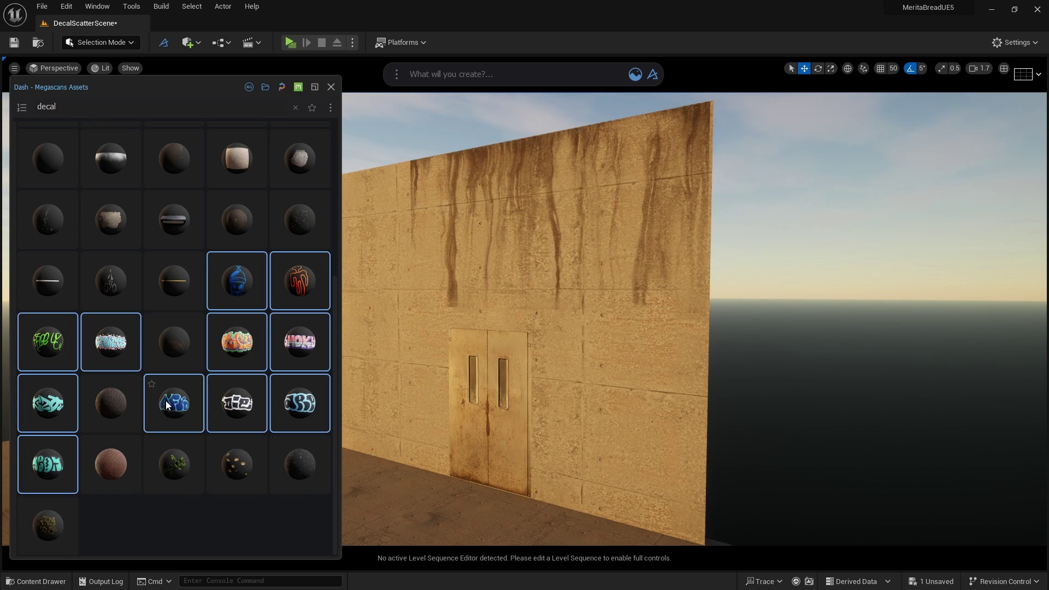
Scatter the selected graffiti decals across the wall with a density of 0.75
drag(167, 404, 495, 298)
click(502, 302)
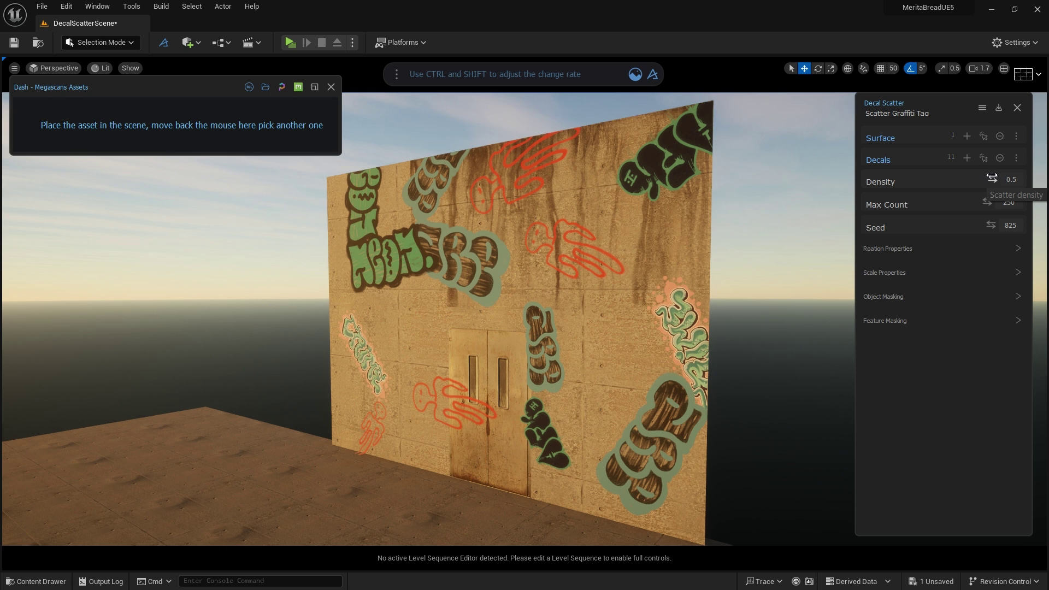
drag(991, 178, 1014, 177)
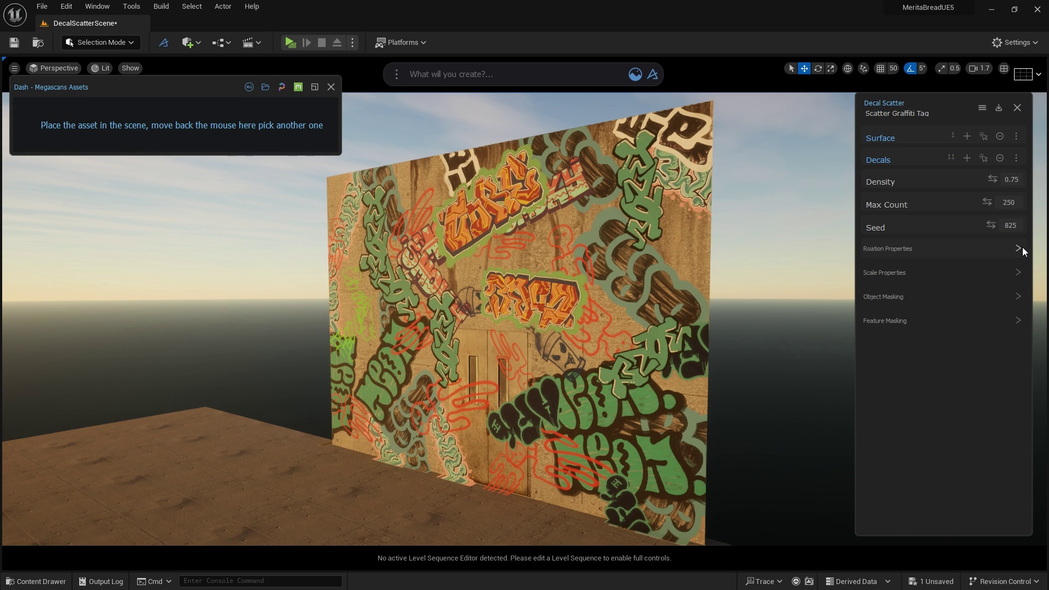
Turn off the decals' spin and set their uniform angle to 90, with rotation jitter at 0.0
click(1017, 293)
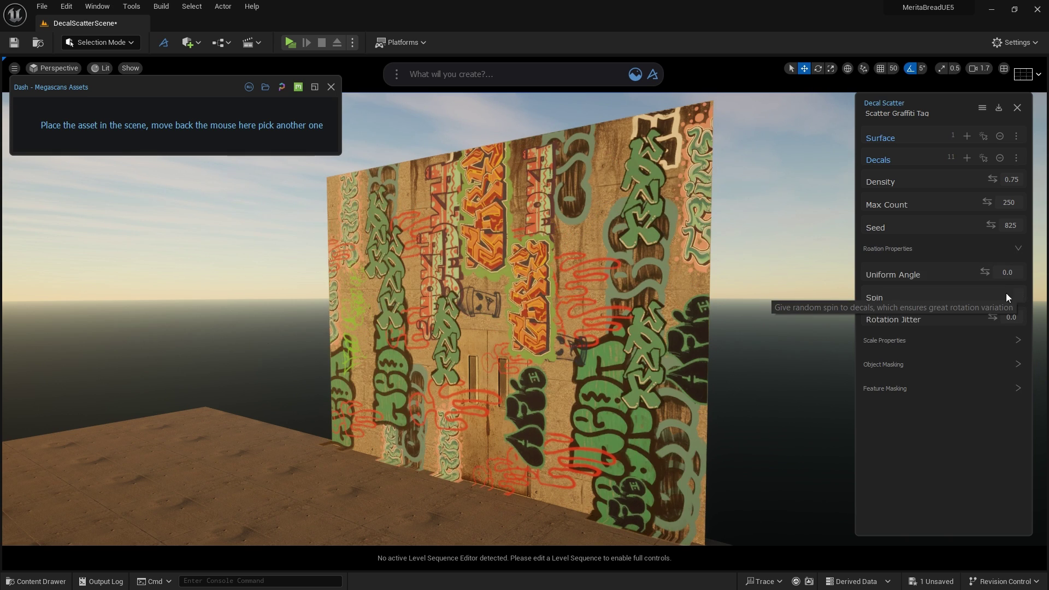
drag(985, 271, 1031, 271)
click(1006, 272)
text(90)
key(Return)
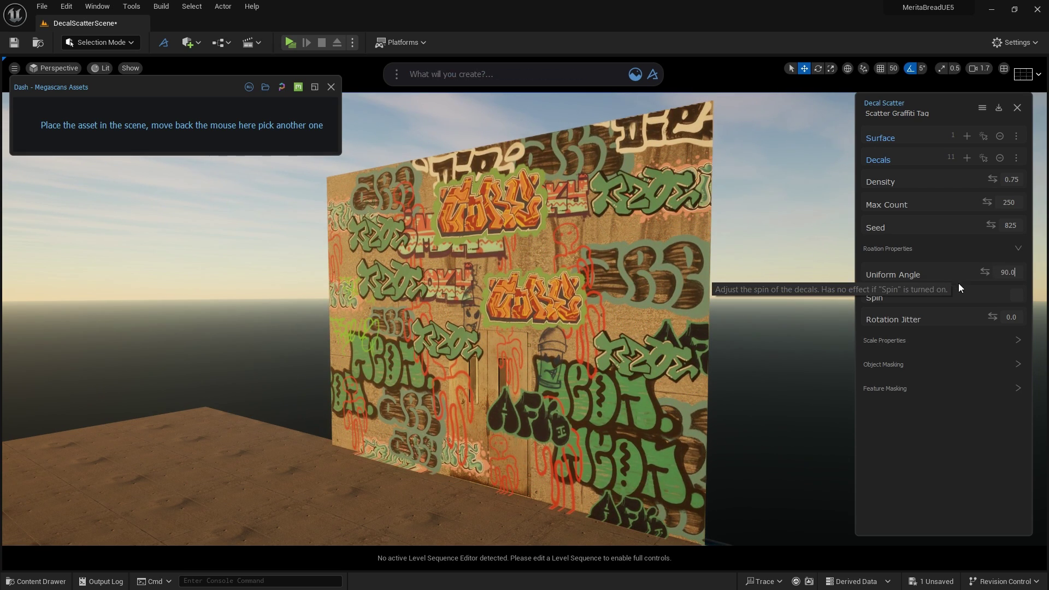
mouse_move(992, 316)
mouse_down()
mouse_move(1013, 317)
mouse_move(991, 317)
mouse_up()
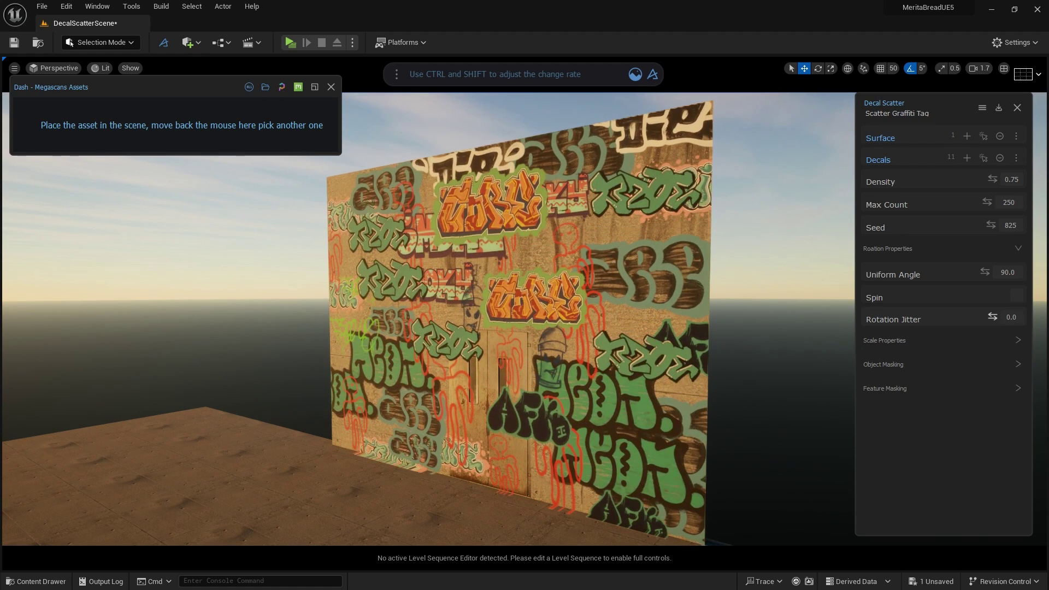
Set the decals' scale to 161, minimum scale to 0.39 and maximum scale to 1.02
click(1017, 342)
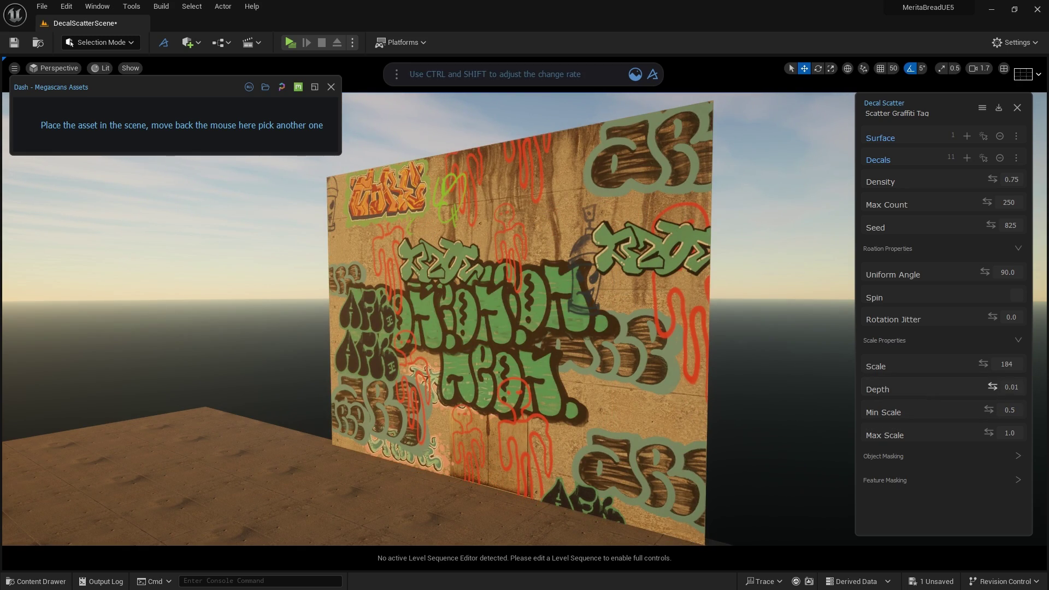
mouse_move(984, 375)
mouse_down()
mouse_move(950, 374)
mouse_move(972, 375)
mouse_up()
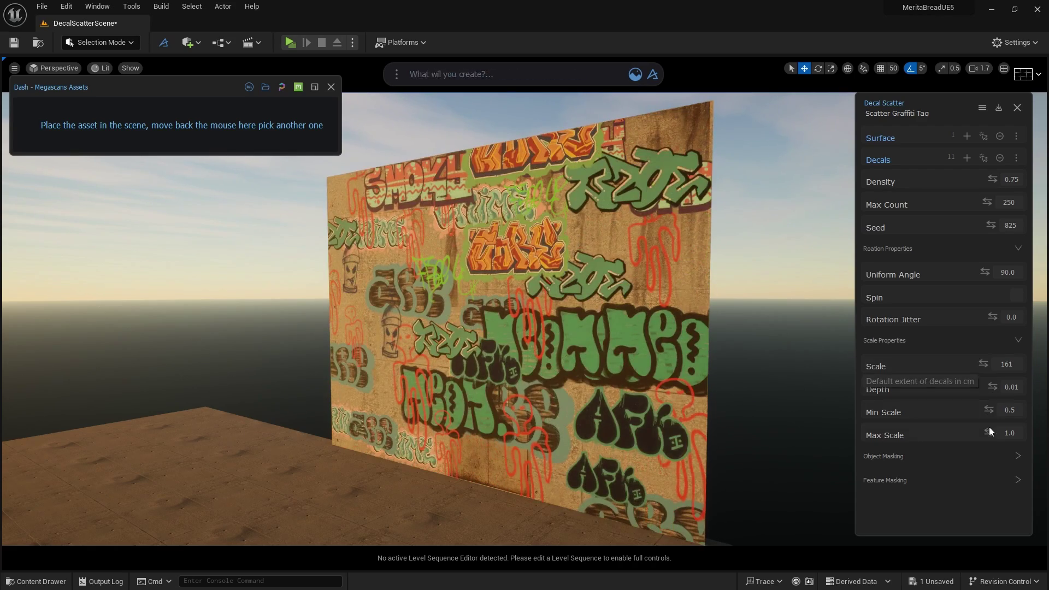
drag(991, 410, 991, 433)
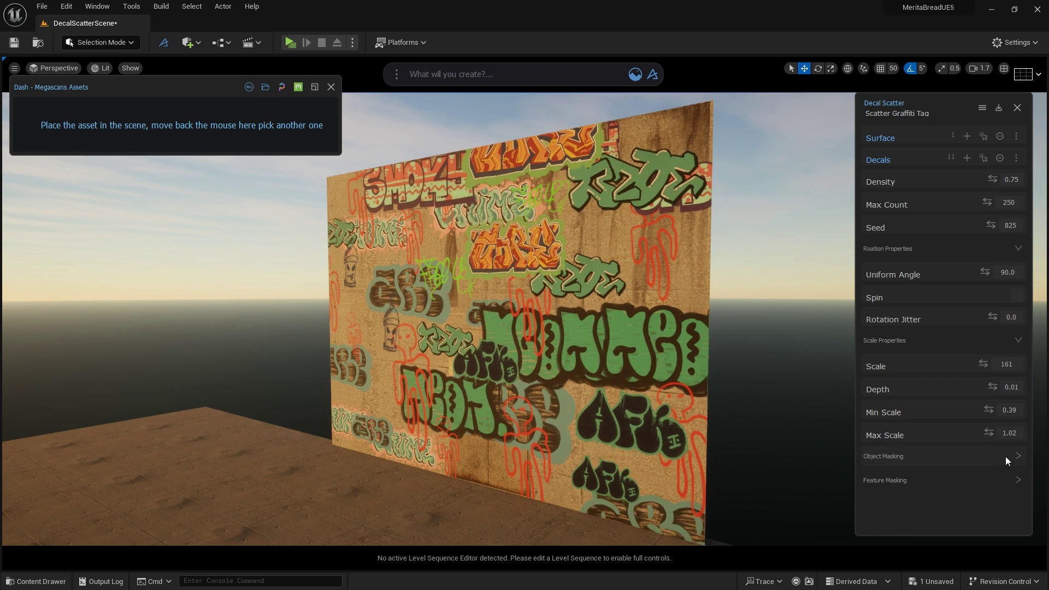
Add a sphere to the scene and move it to the floor near the wall's left end
click(195, 46)
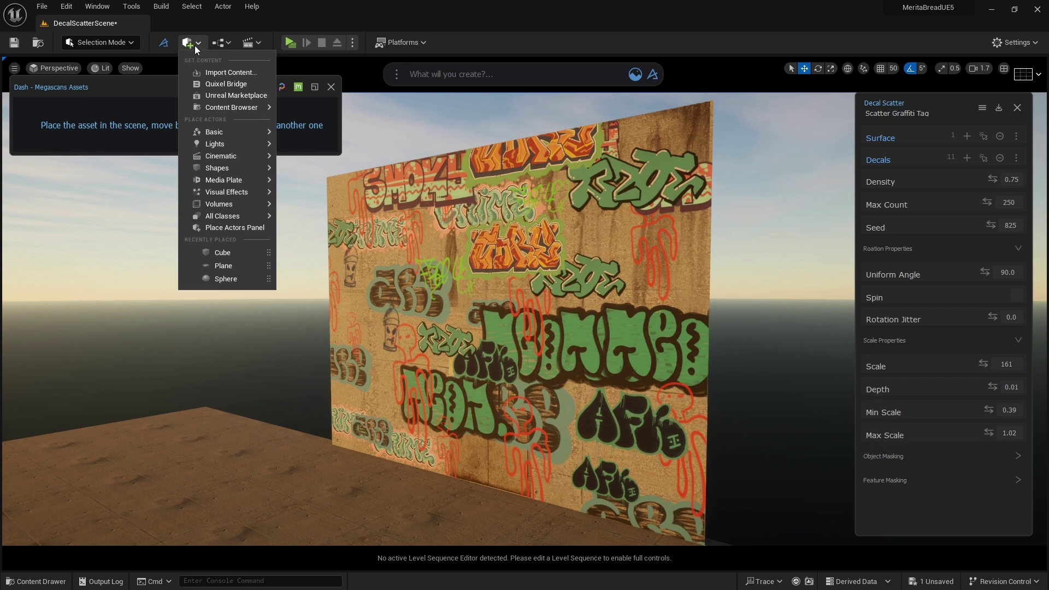
mouse_move(216, 171)
click(304, 187)
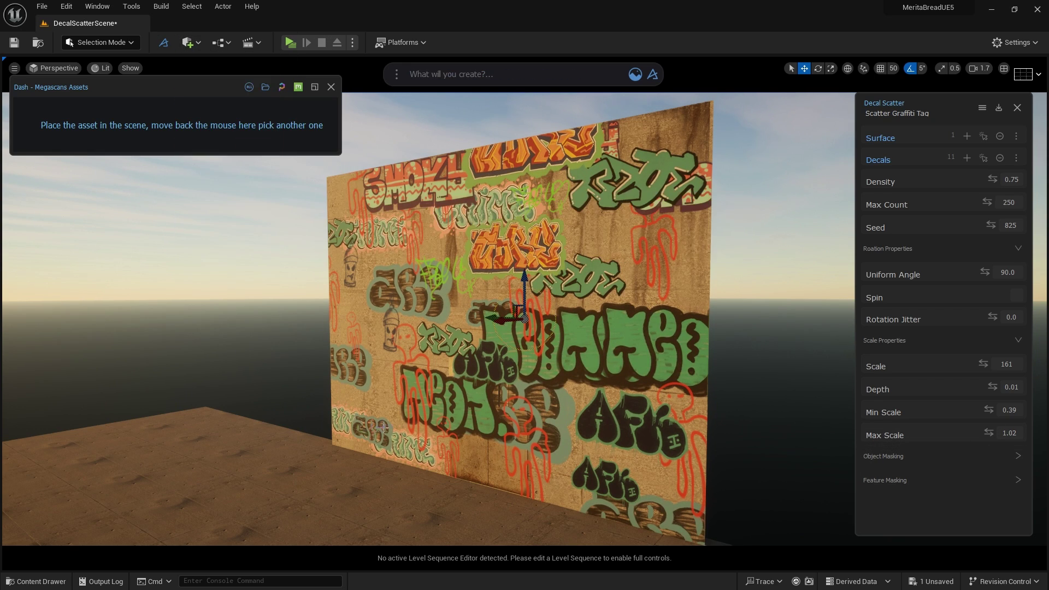
drag(388, 361, 317, 463)
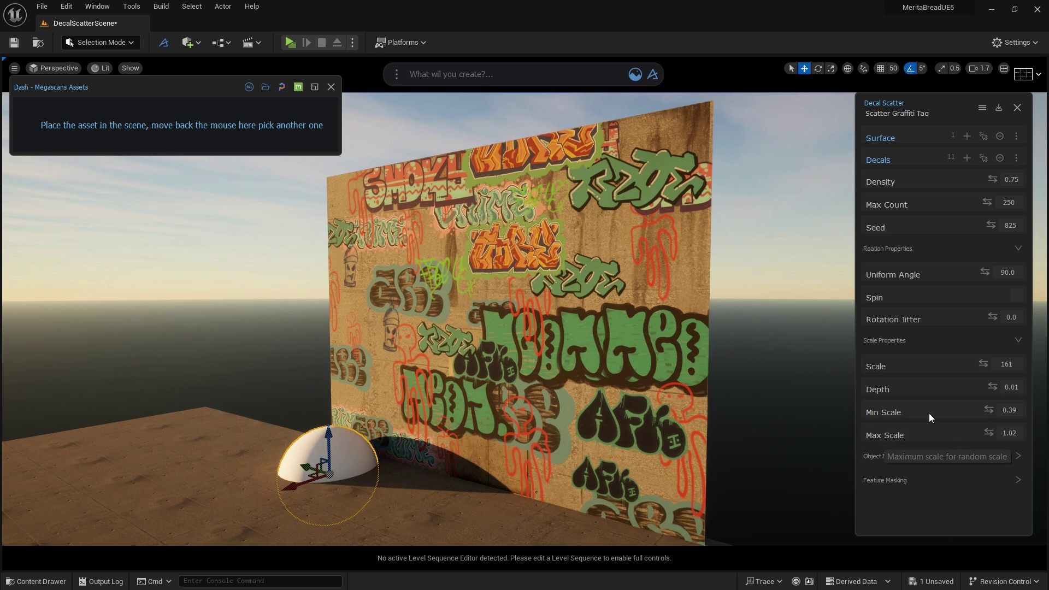
Add the sphere as the scatter's masking object with Keep Inside off and a distance of 0.65
click(1002, 458)
scroll(989, 492, down, 2)
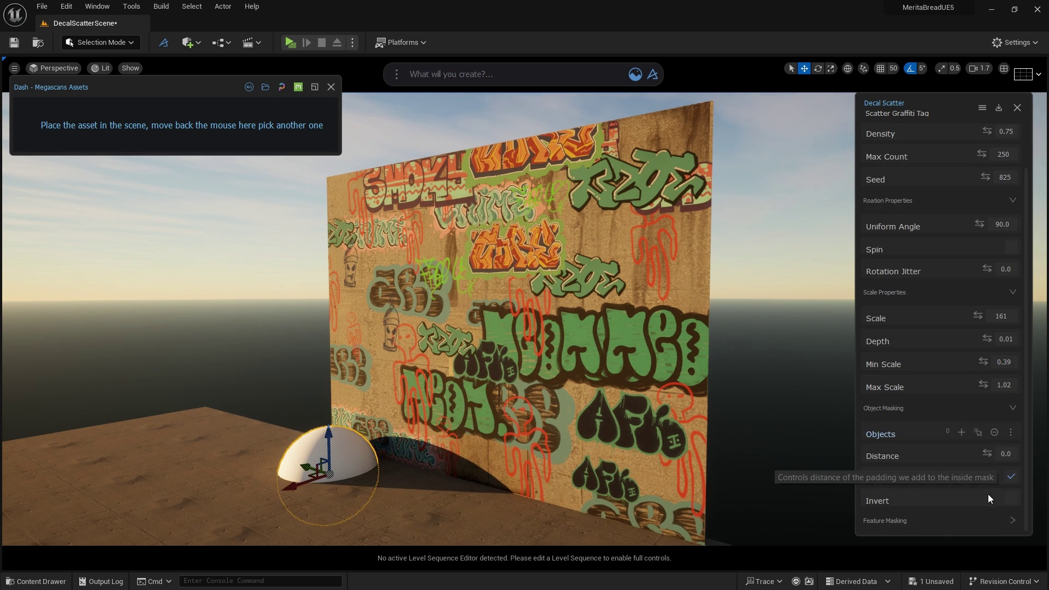
click(1011, 476)
click(962, 432)
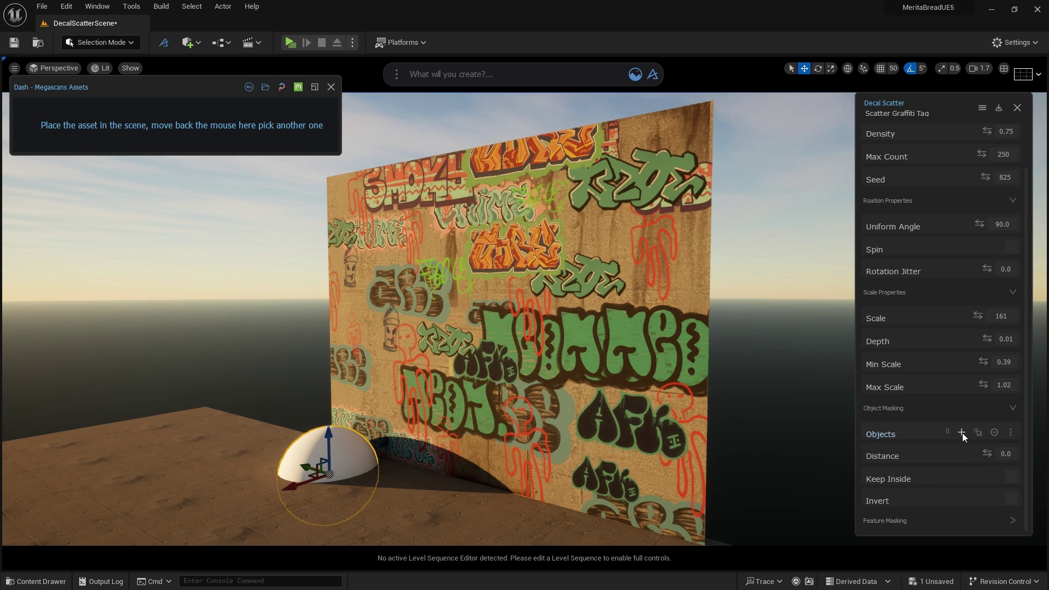
drag(1005, 453, 1014, 453)
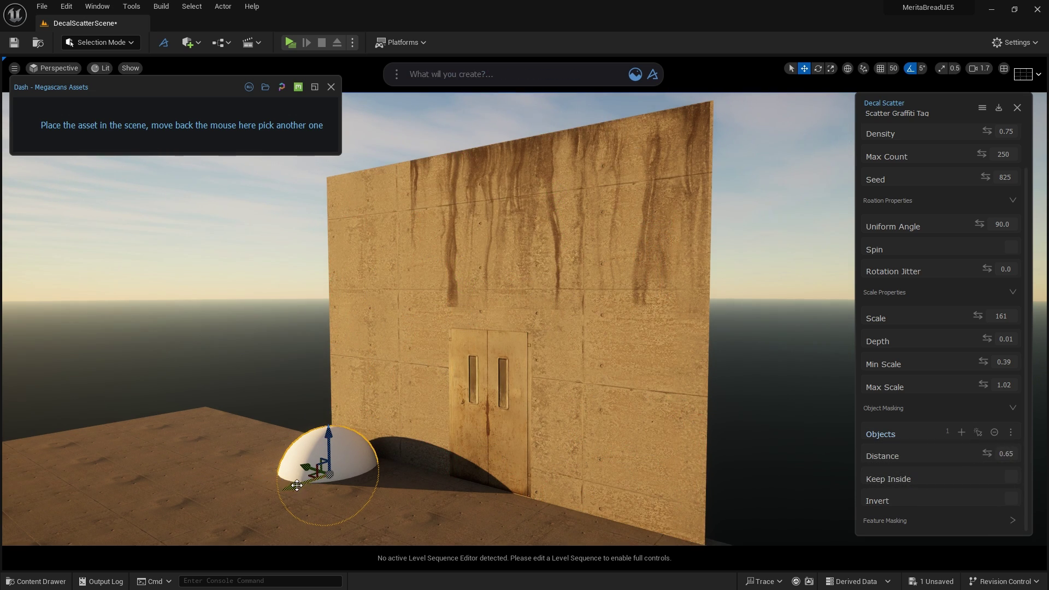
Move the masking sphere against the wall's lower left corner and set the mask distance to 1.95
drag(297, 485, 345, 472)
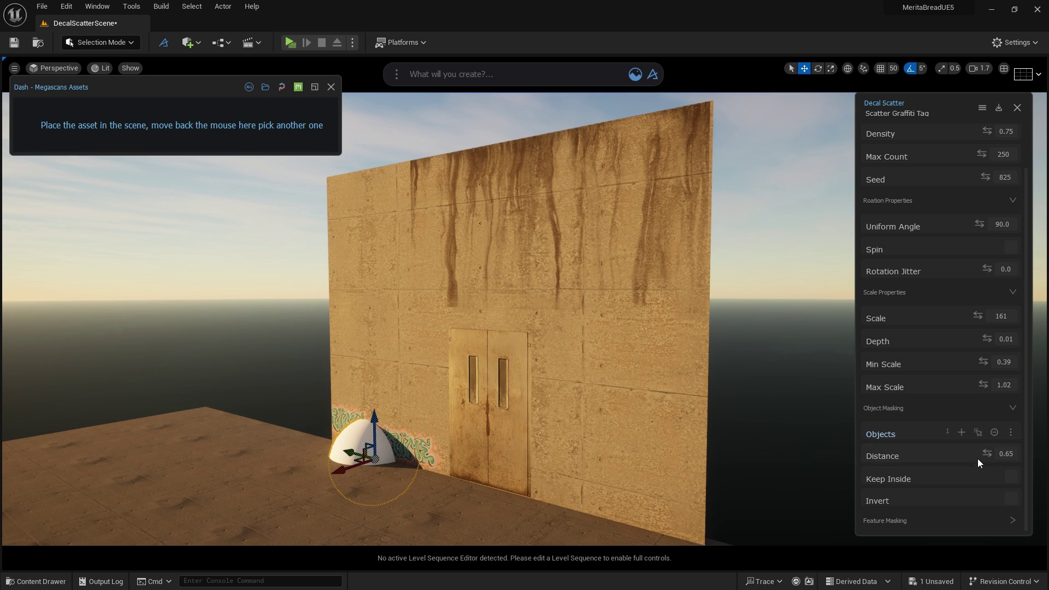
drag(1005, 453, 1027, 453)
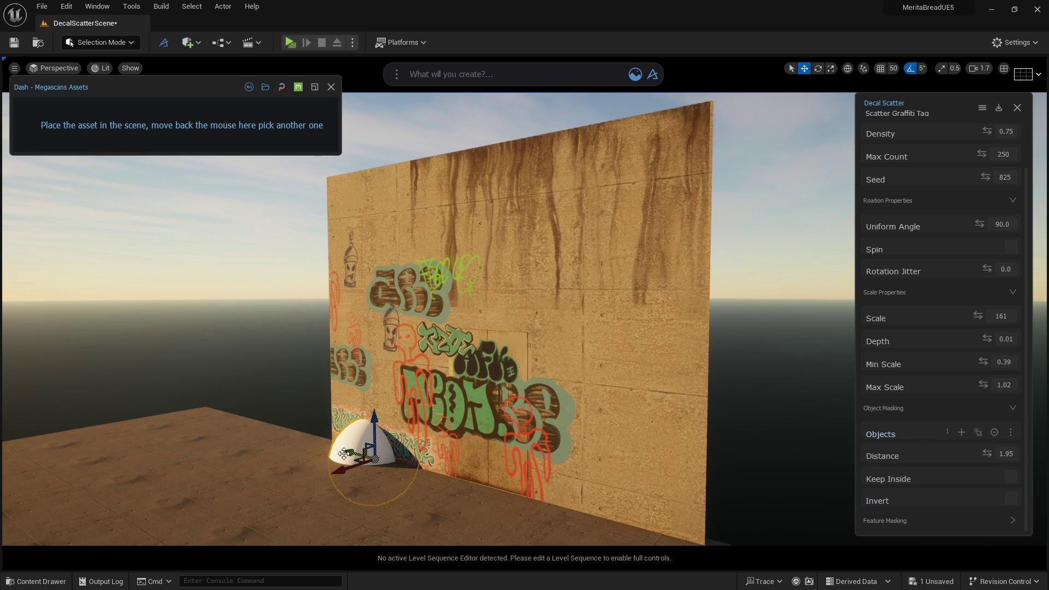
Move the masking sphere to the wall's right end and set the mask distance to 1.0
drag(344, 454, 608, 478)
drag(1020, 457, 991, 455)
text(1)
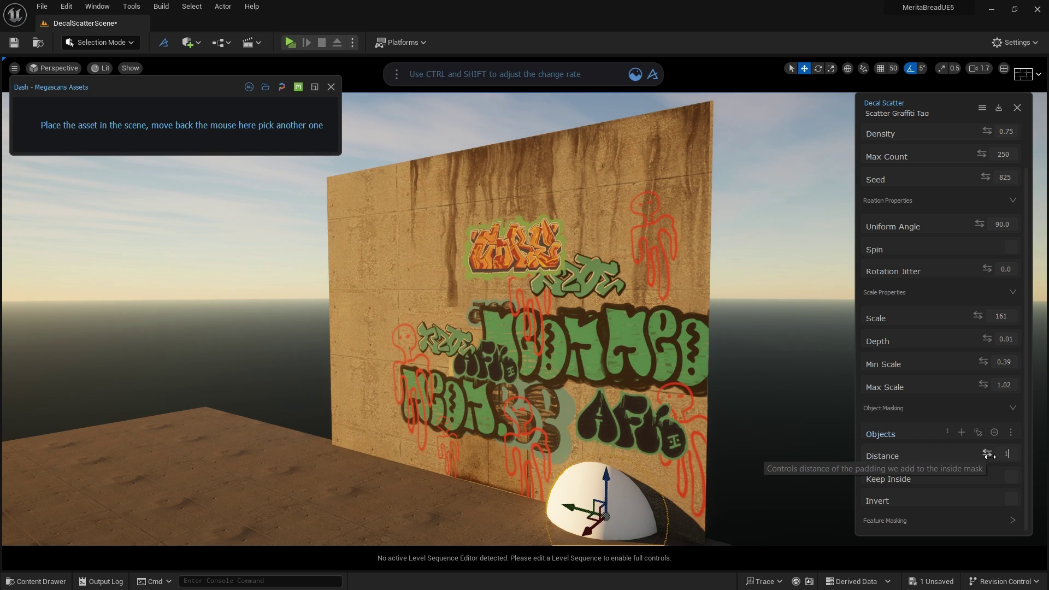
key(Return)
Move the masking sphere up and across the wall to its left side, and toggle Invert for the object mask
drag(608, 483, 609, 255)
drag(572, 284, 343, 284)
drag(376, 254, 370, 372)
drag(337, 408, 359, 404)
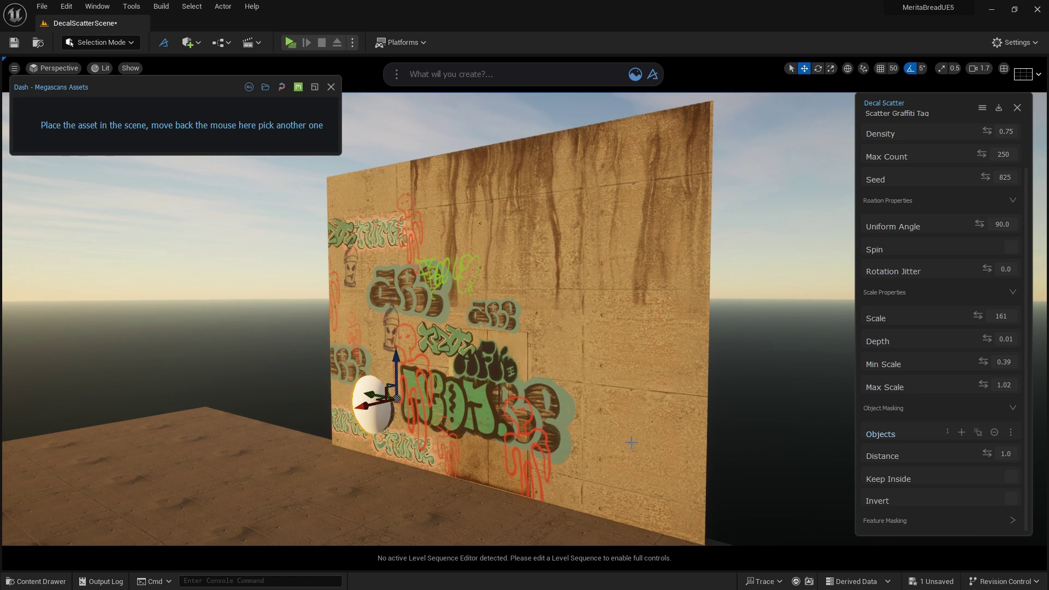
click(1008, 500)
drag(368, 410, 366, 378)
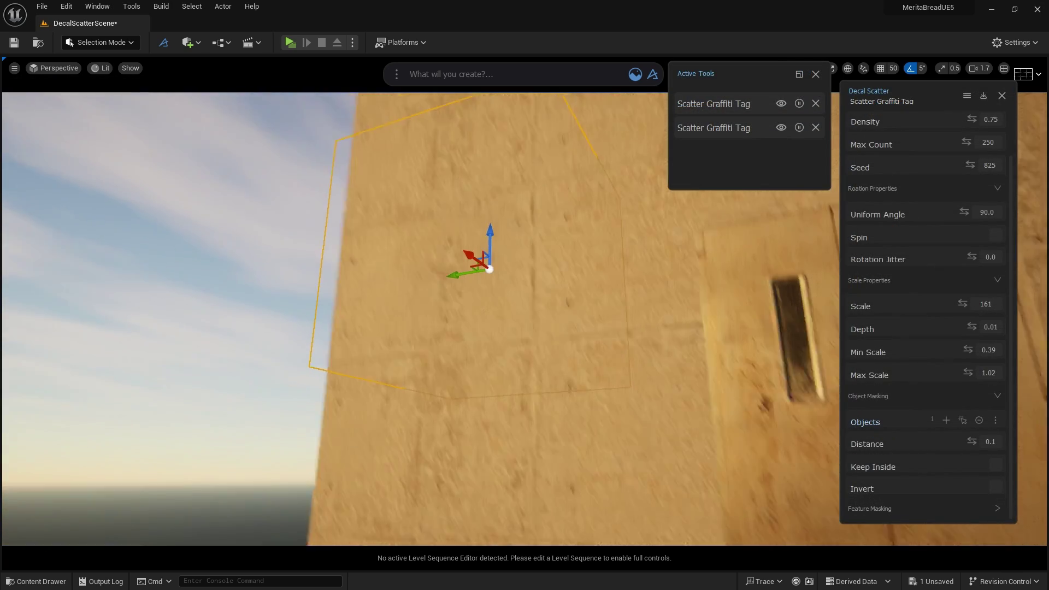
Turn on Keep Inside for the object mask of the graffiti scatter beside the door
right_drag(462, 325, 461, 282)
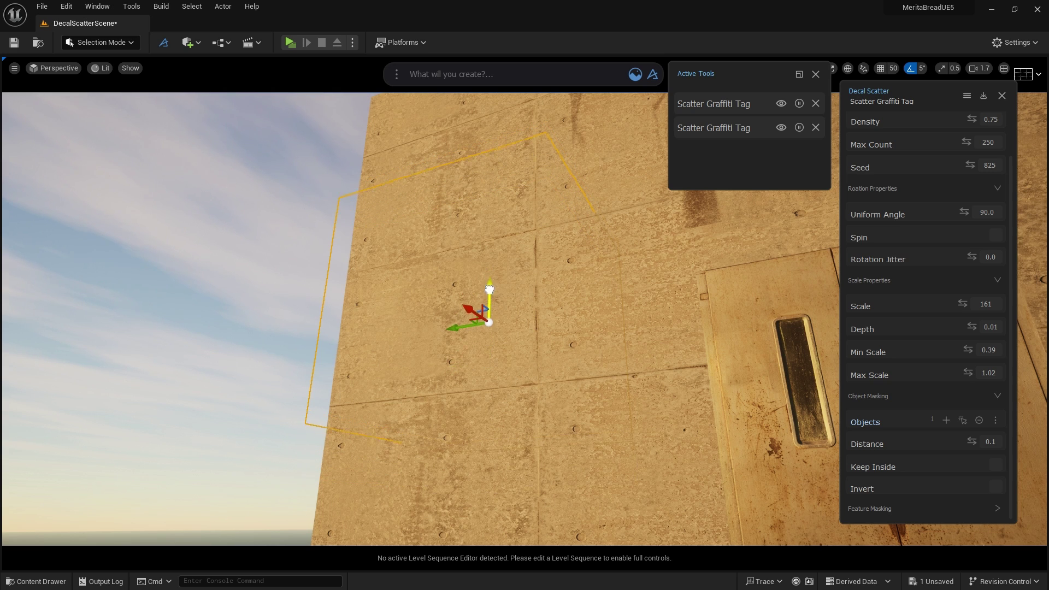
click(995, 465)
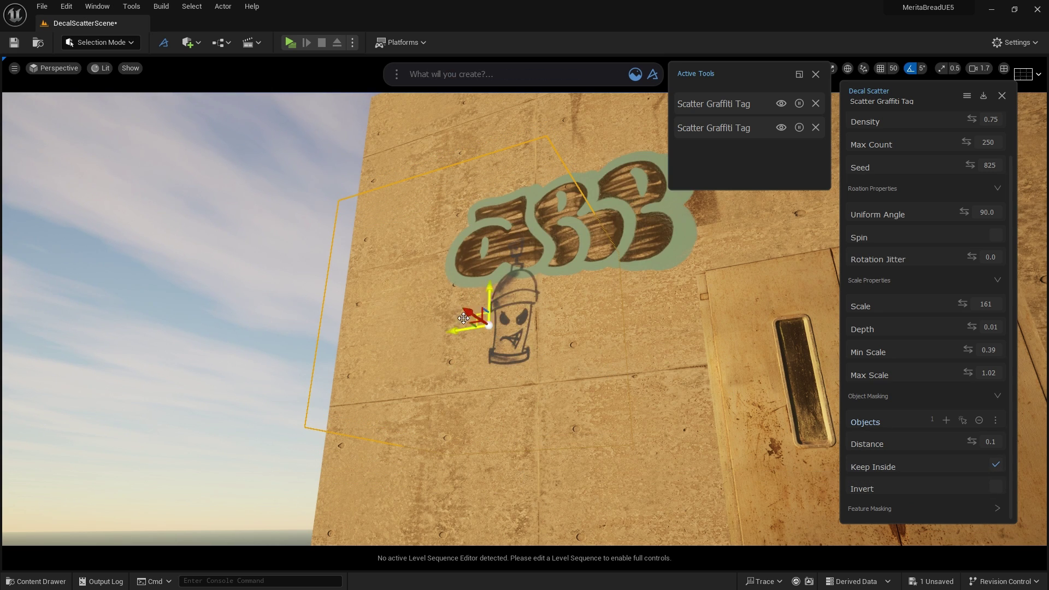
Move the masking object down the wall beside the door to shift where the graffiti is masked
drag(519, 231, 513, 356)
right_drag(513, 356, 524, 483)
shift+drag(518, 295, 519, 93)
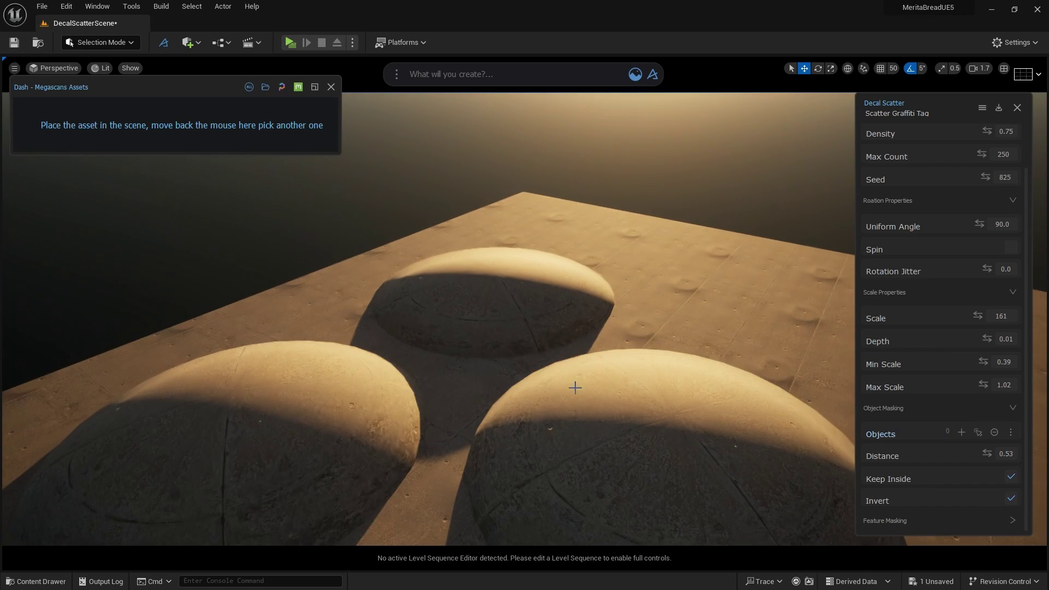
Select the three domes on the floor and scatter the chosen graffiti decals on the selection
shift+click(482, 323)
shift+click(590, 451)
mouse_move(179, 110)
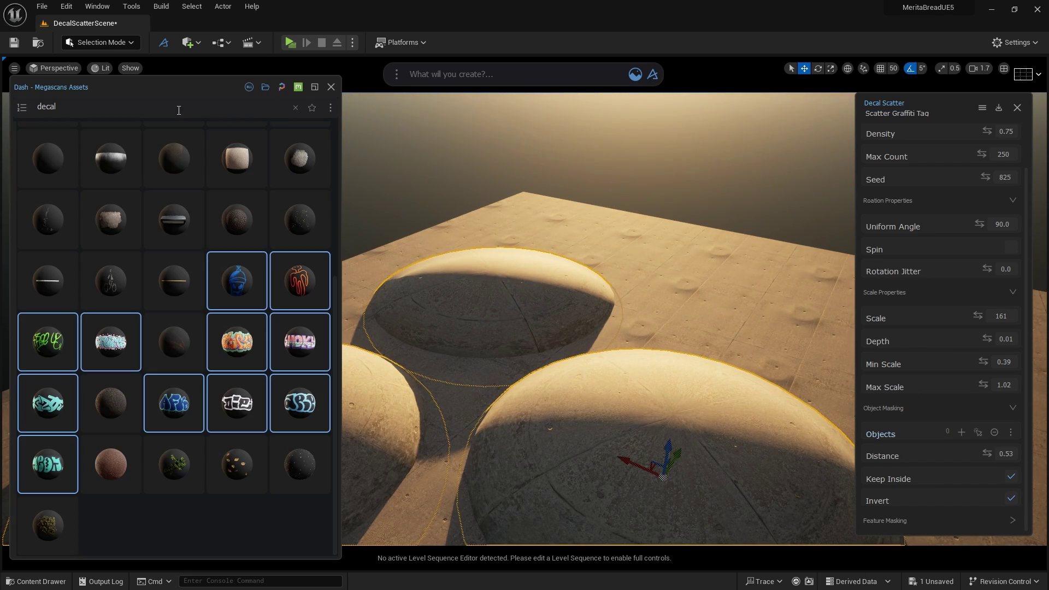
drag(241, 342, 588, 446)
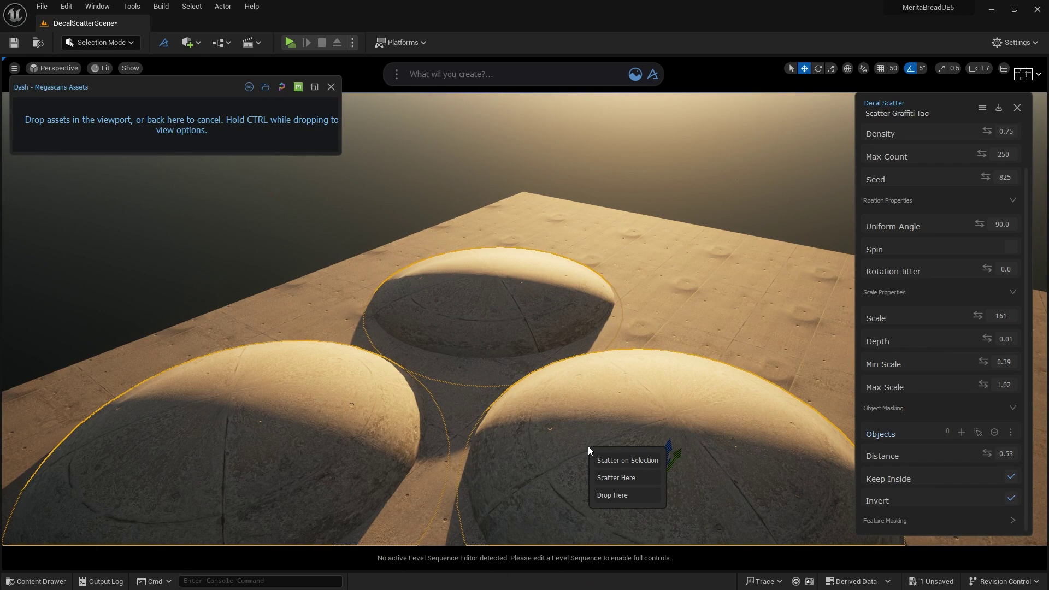
click(627, 462)
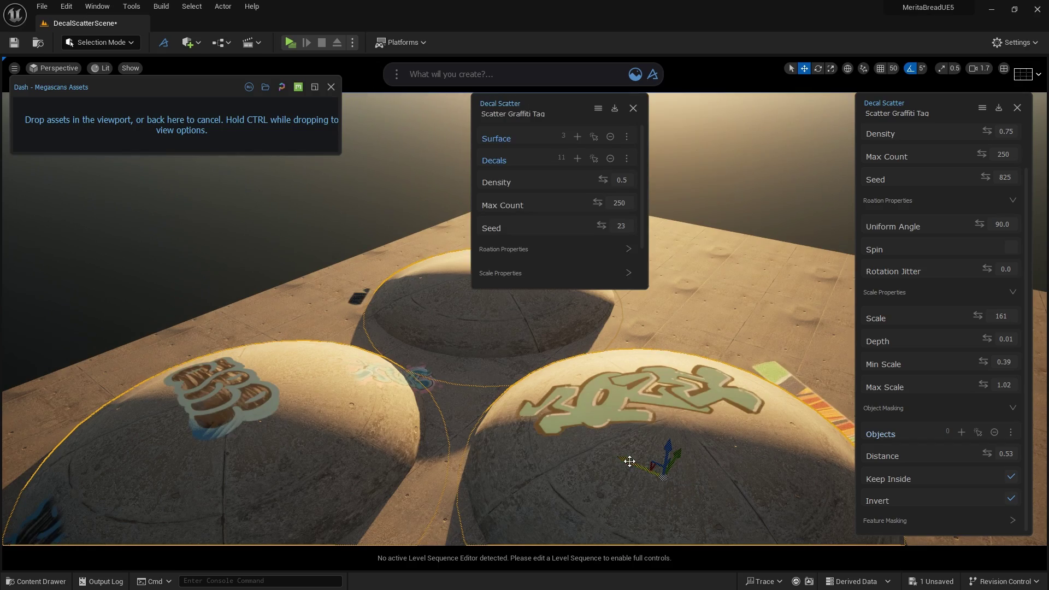
Close the earlier Decal Scatter settings, then put the new scatter's settings in their place and enlarge them to show every property group
alt+drag(524, 328, 760, 360)
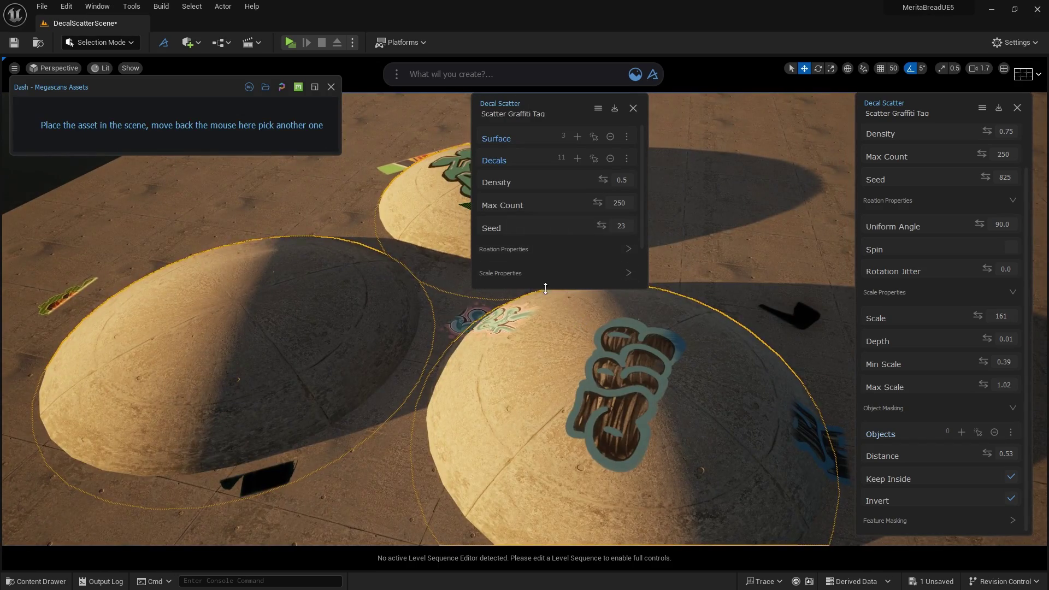
drag(545, 288, 545, 444)
click(997, 112)
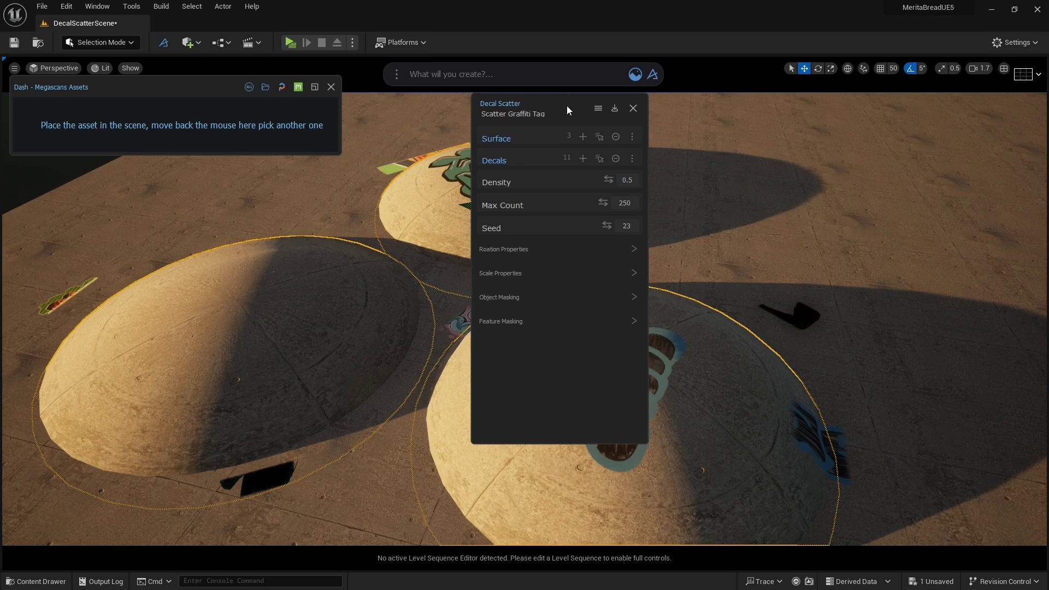
drag(566, 107, 959, 111)
drag(963, 438, 960, 543)
Set the dome scatter's density to 0.74, scale to 40, min scale to 1.12 and max scale to 1.6
right_drag(545, 305, 599, 315)
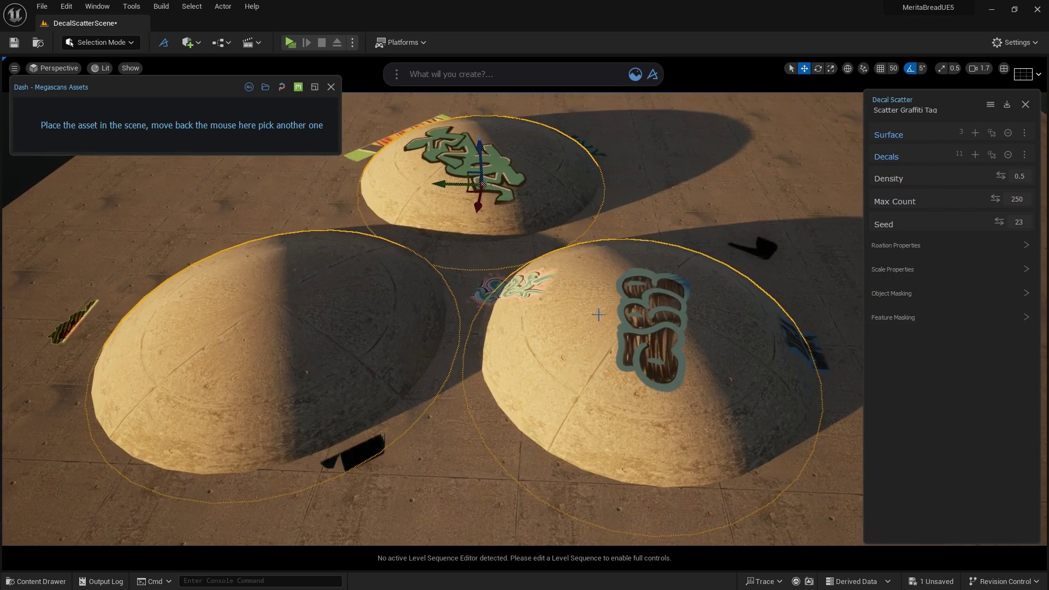
drag(998, 176, 1026, 175)
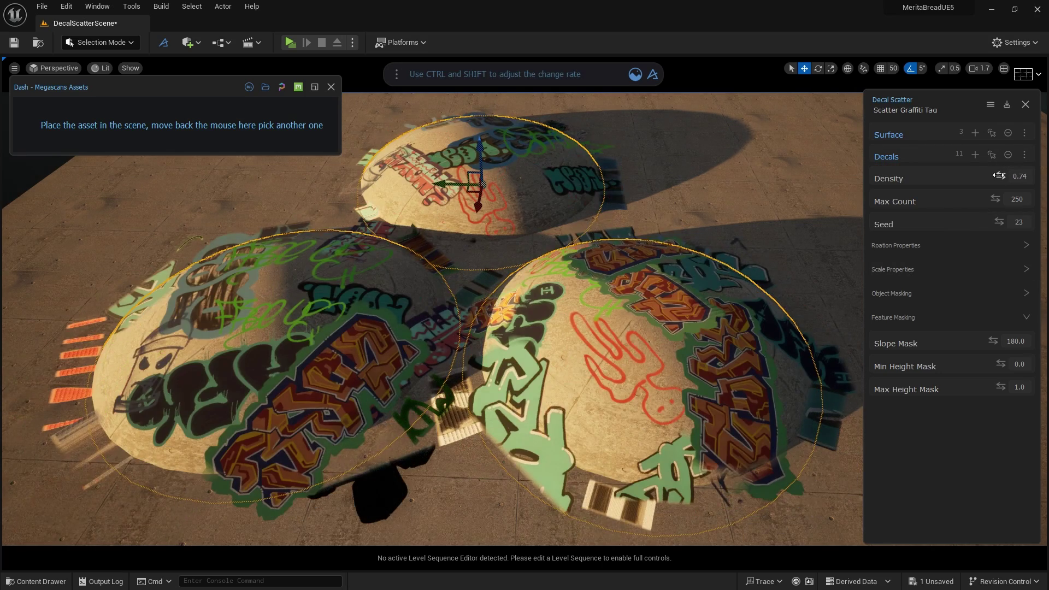
click(934, 270)
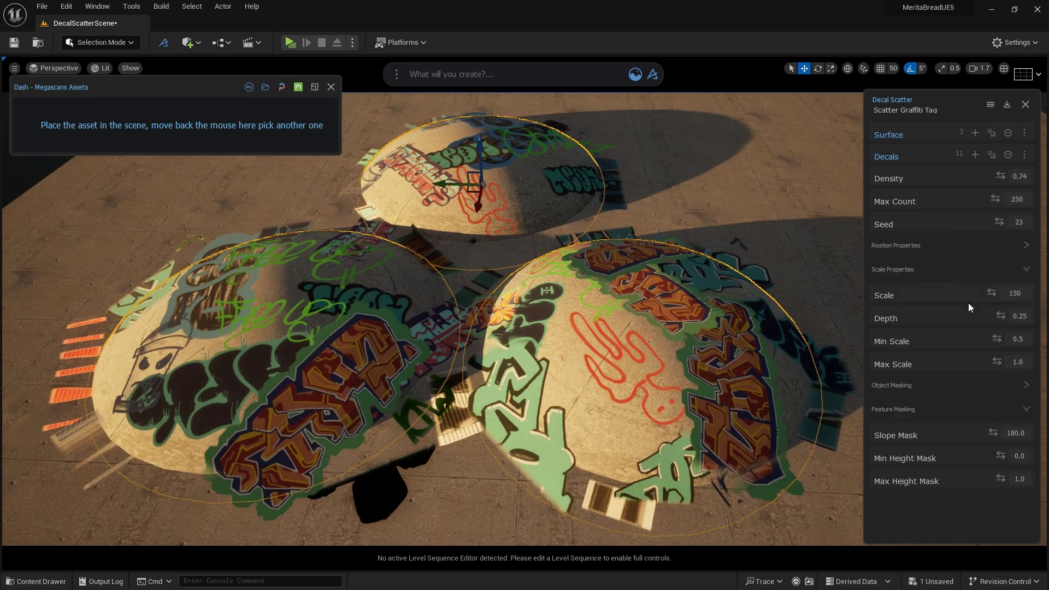
key(Return)
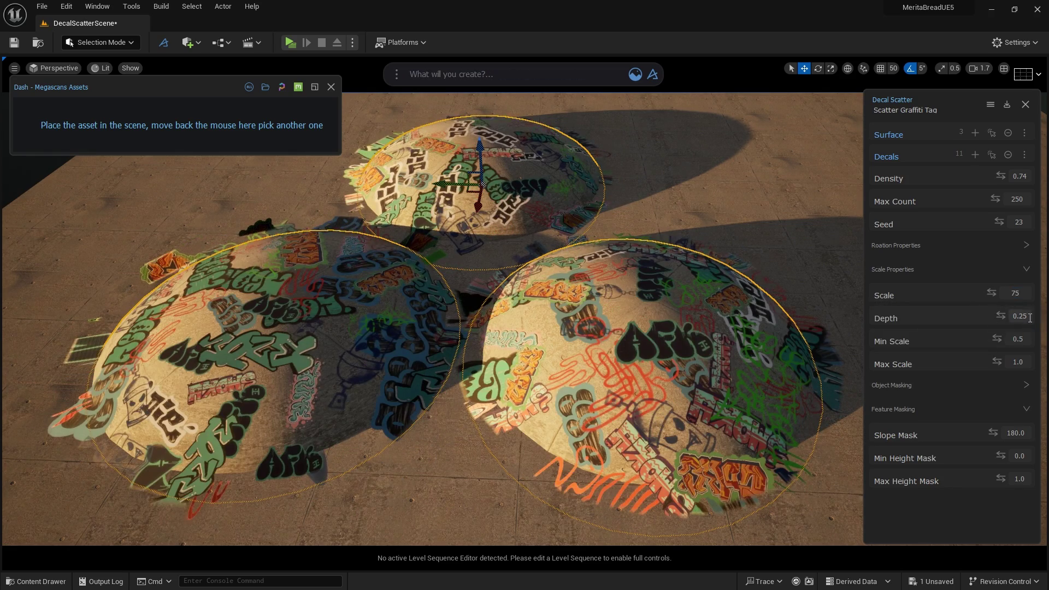
text(3)
text(0)
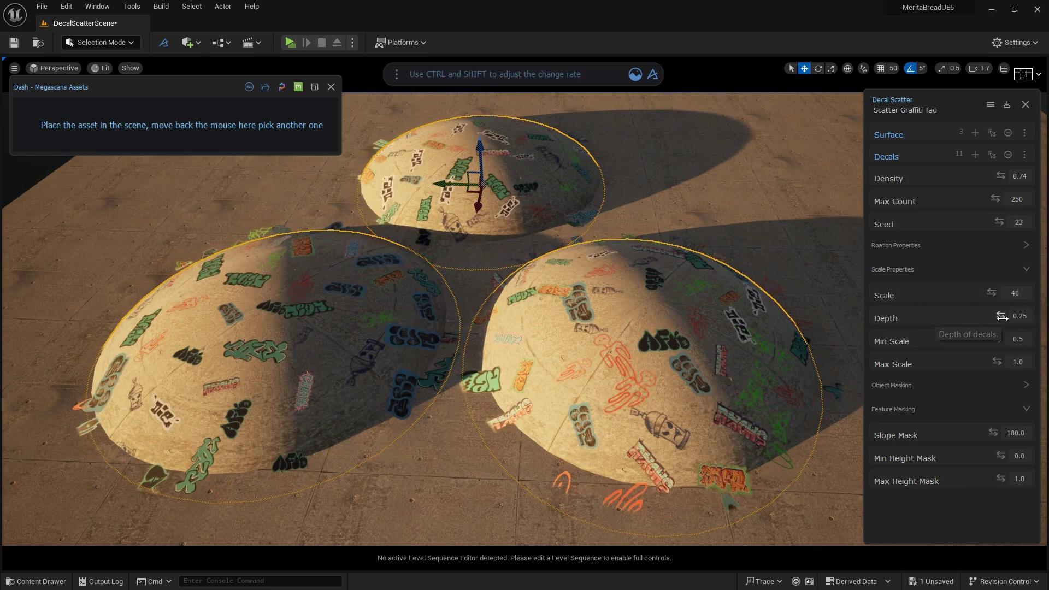
drag(996, 339, 1017, 361)
Restrict the dome scatter by surface angle with a slope mask of 35
mouse_move(992, 433)
mouse_down()
mouse_move(945, 432)
mouse_move(974, 432)
mouse_up()
text(45)
key(Return)
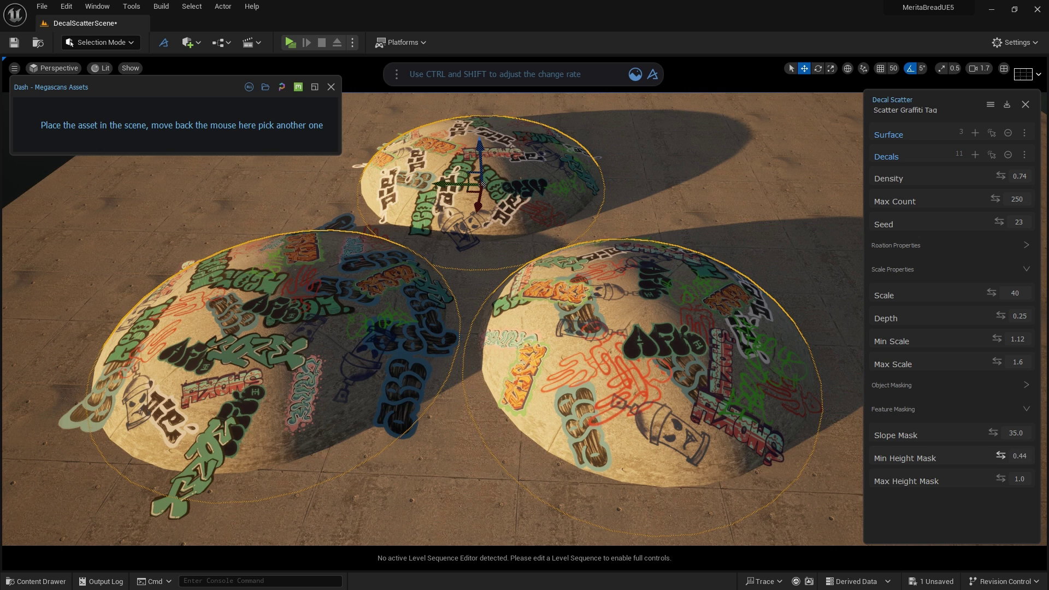
Try a min height mask of 0.44, return it to 0, and set the max height mask to 0.91
drag(1000, 455, 1000, 479)
text(0)
key(Return)
Select the dome nearest the platform's edge and raise it out of the floor so the full sphere stands above it
mouse_move(412, 382)
right_down()
mouse_move(407, 344)
mouse_move(396, 358)
mouse_move(412, 382)
right_up()
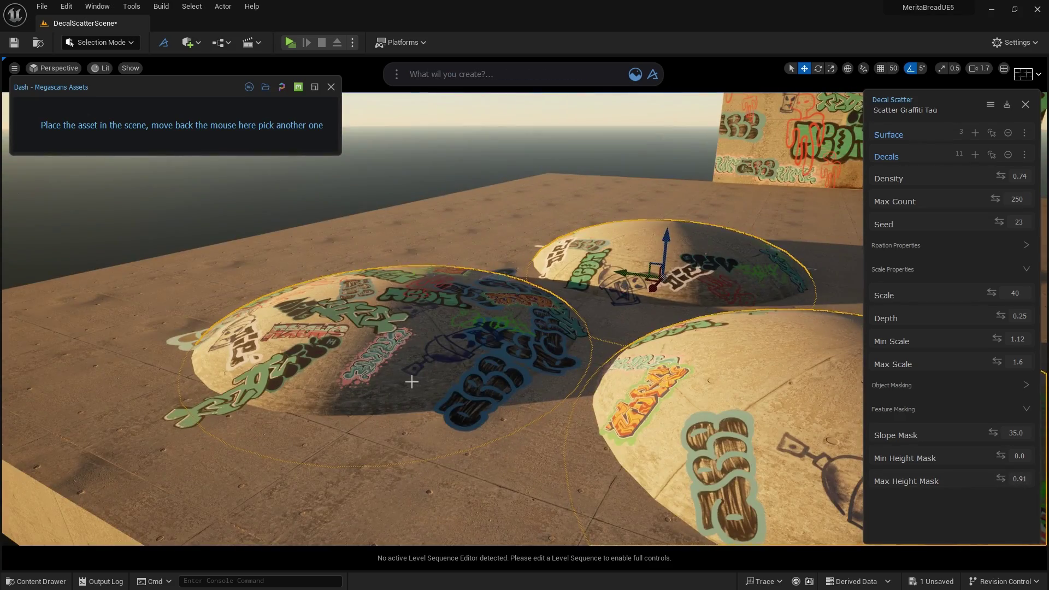
click(412, 381)
key(r)
drag(396, 307, 441, 186)
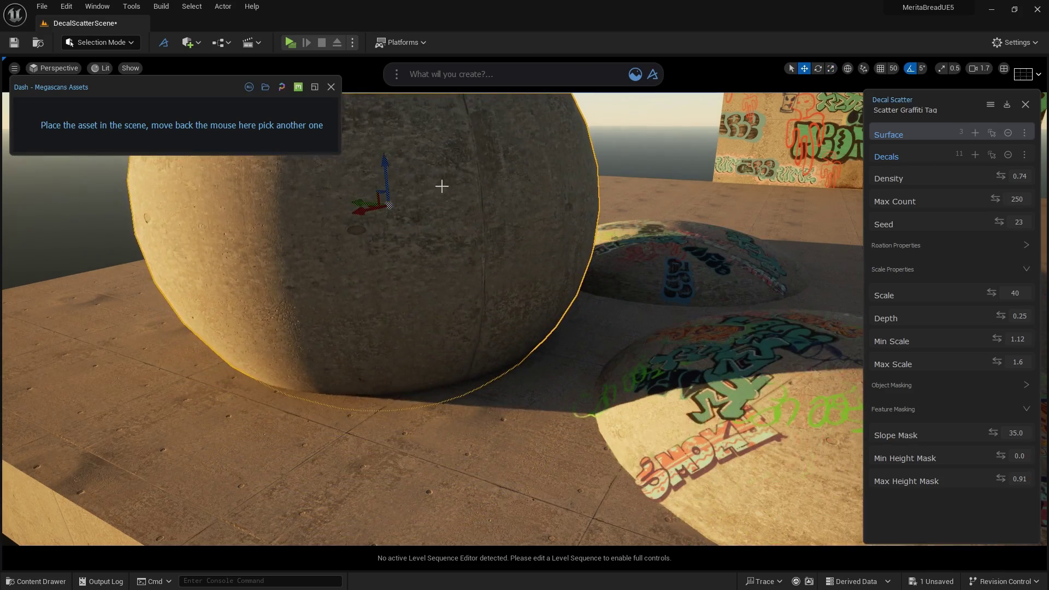
key(f)
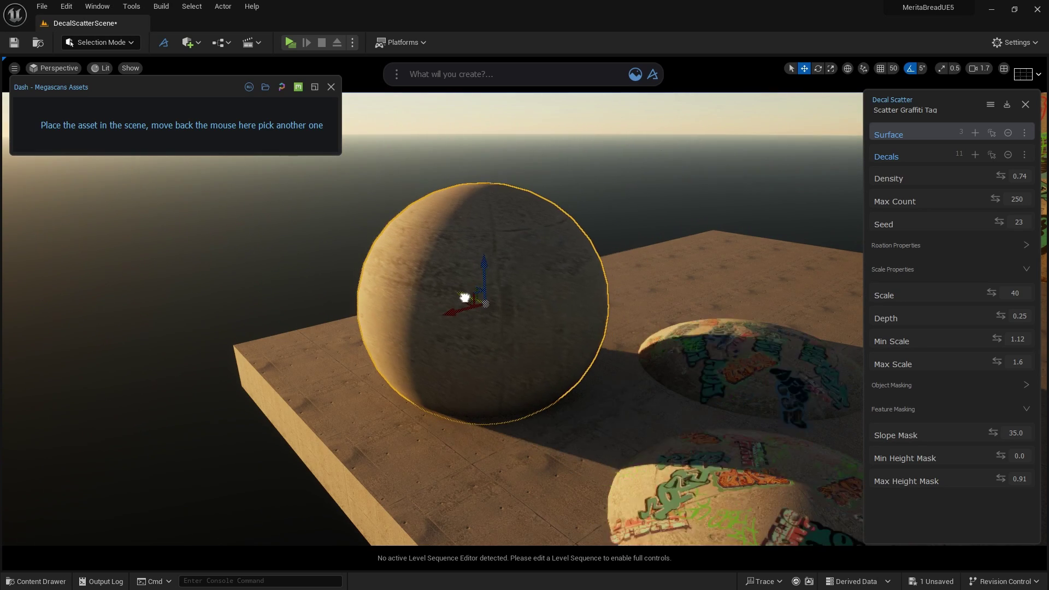
Reset the scatter's slope mask to 180 and its max height mask to 1.0
drag(995, 432, 941, 428)
text(180)
key(Return)
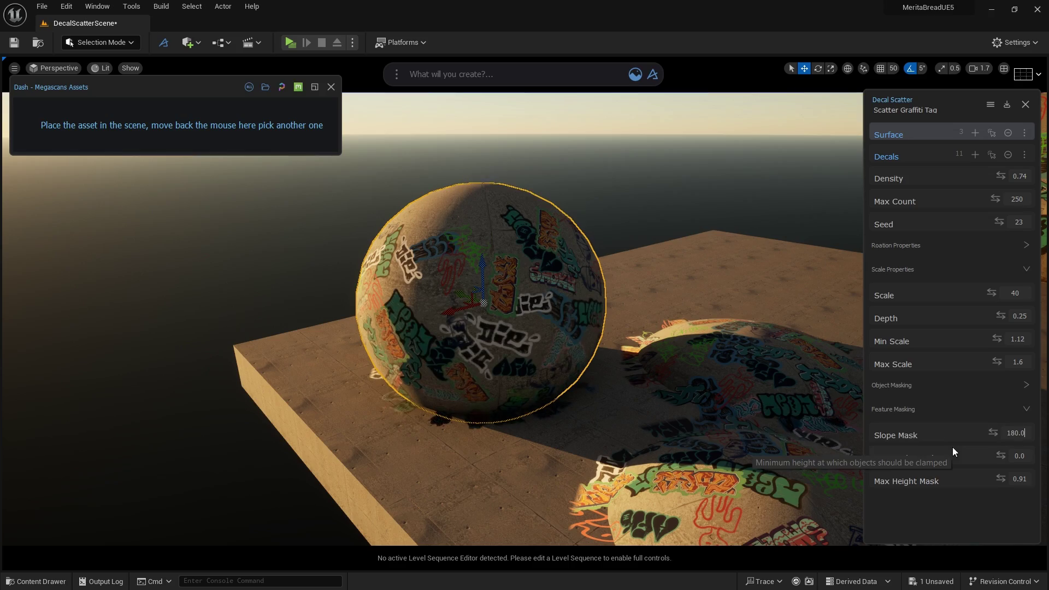
drag(1000, 478, 1000, 479)
Lower the max height mask to 0.51 to confine the decals to the lower part of the raised sphere
right_drag(525, 317, 775, 382)
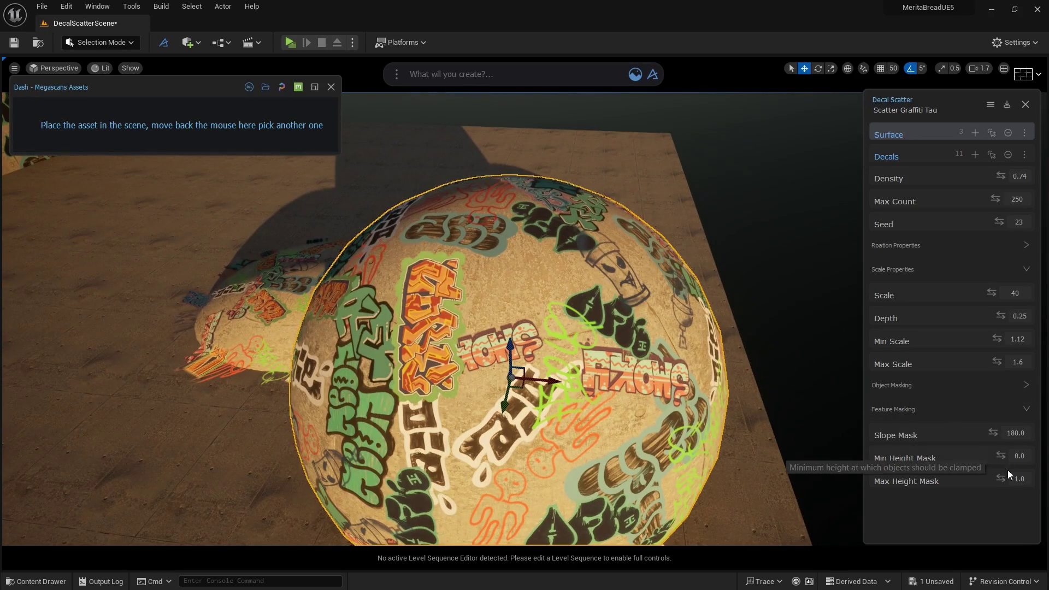
drag(1000, 479, 975, 478)
right_drag(765, 448, 675, 436)
mouse_move(1014, 483)
mouse_down()
mouse_move(976, 483)
mouse_move(1015, 478)
mouse_up()
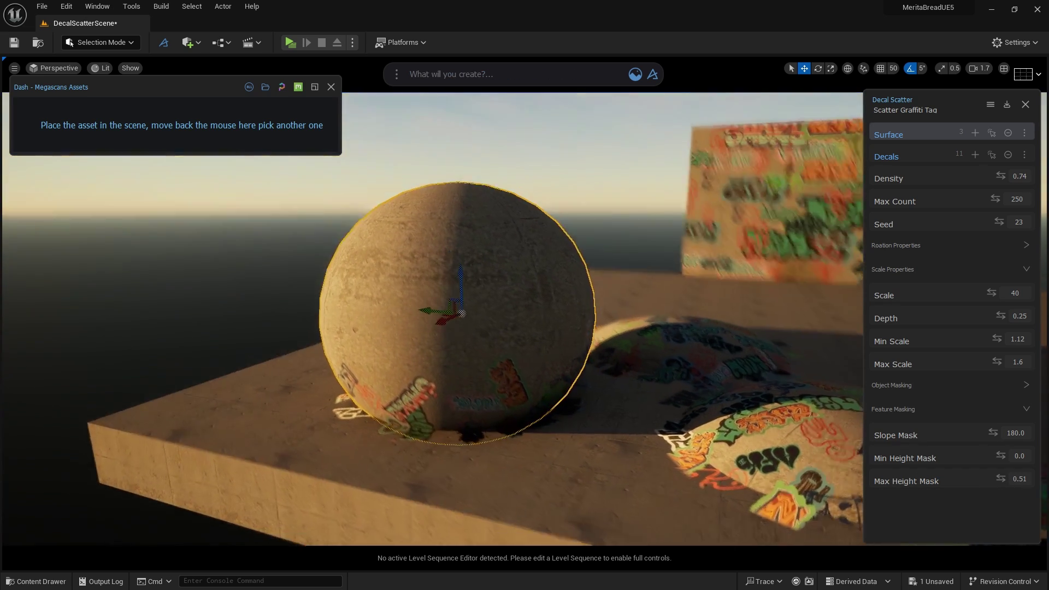